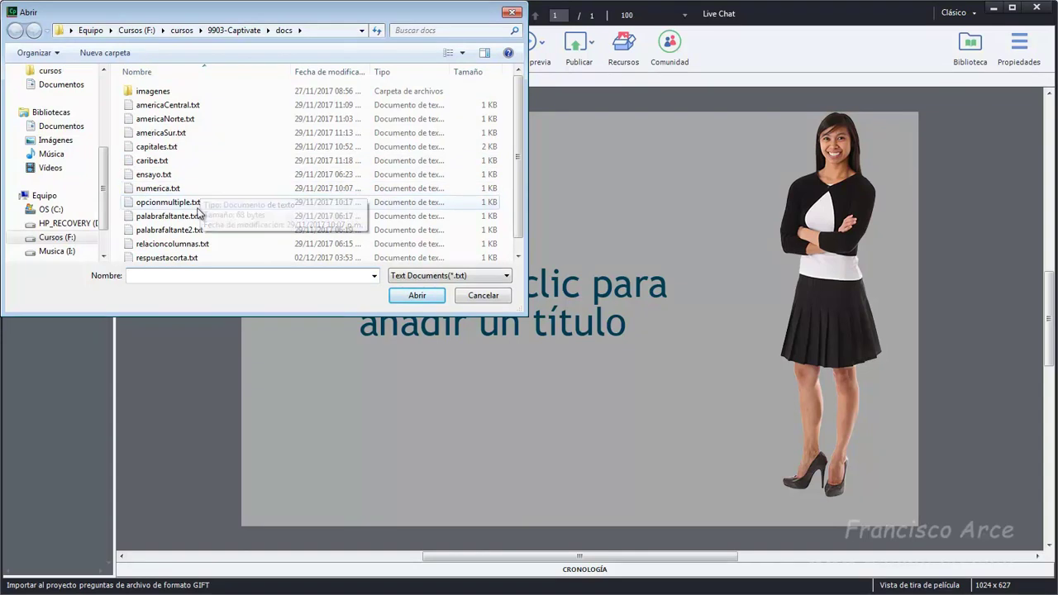
Import the multiple-choice question from the GIFT file opcionmultiple.txt.
left_click(190, 204)
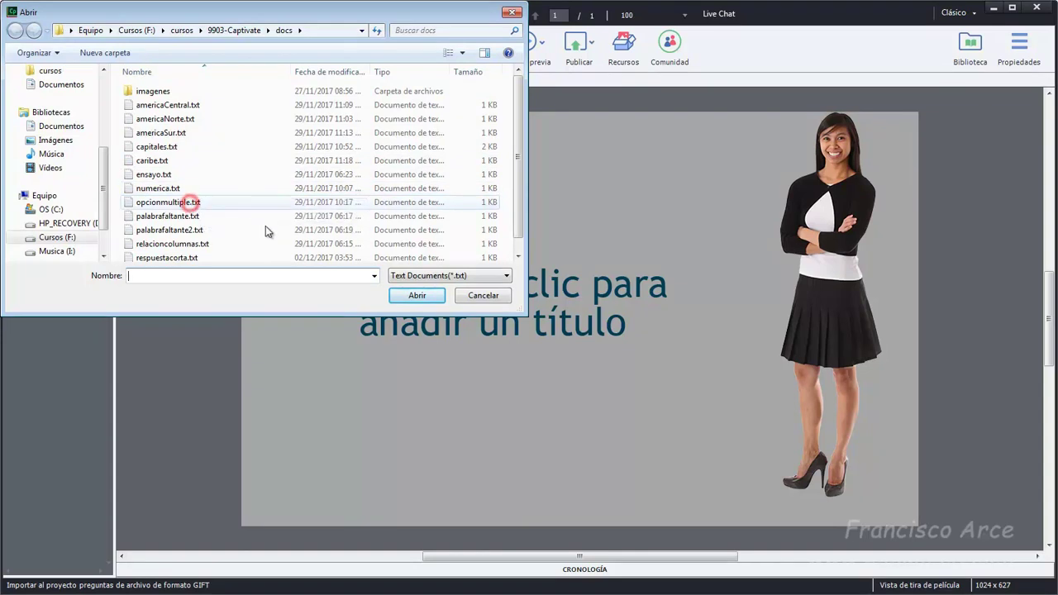
left_click(407, 303)
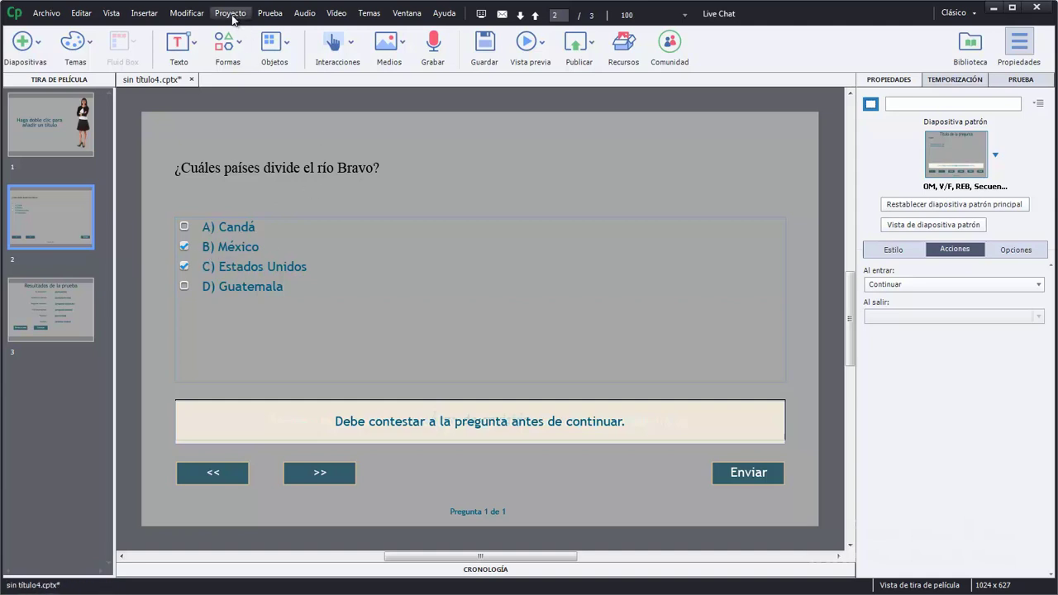
Import the GIFT file palabrafaltante.txt and delete the extra question slide 4 that comes with it.
left_click(270, 13)
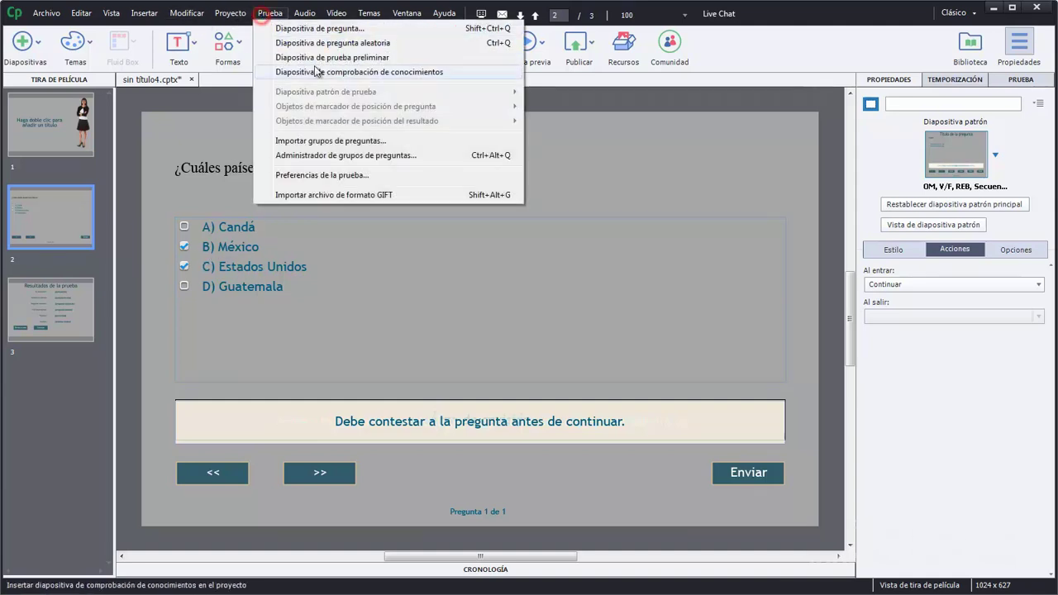
left_click(354, 195)
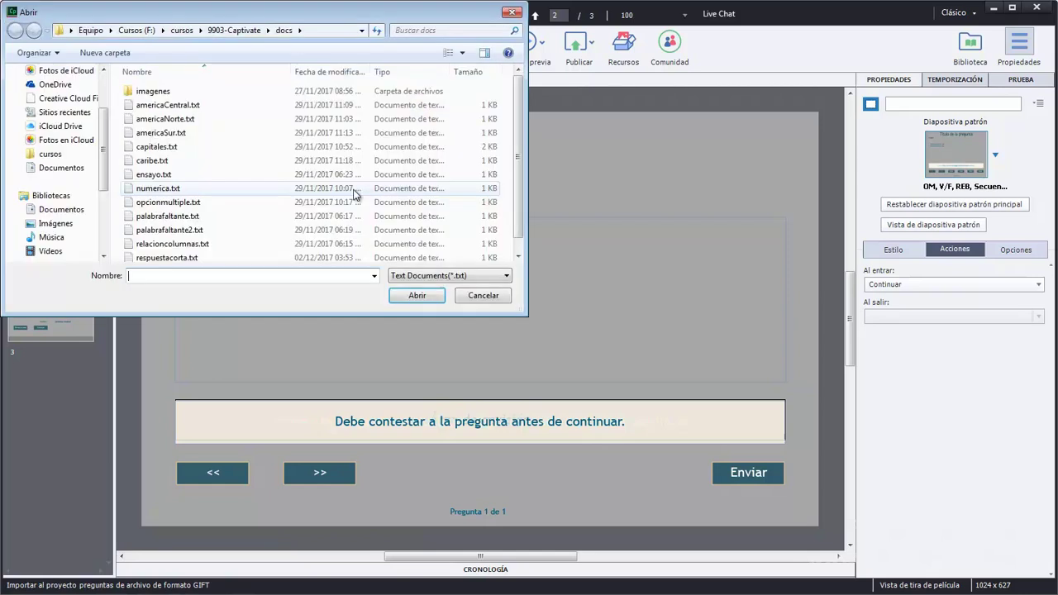
left_click(193, 216)
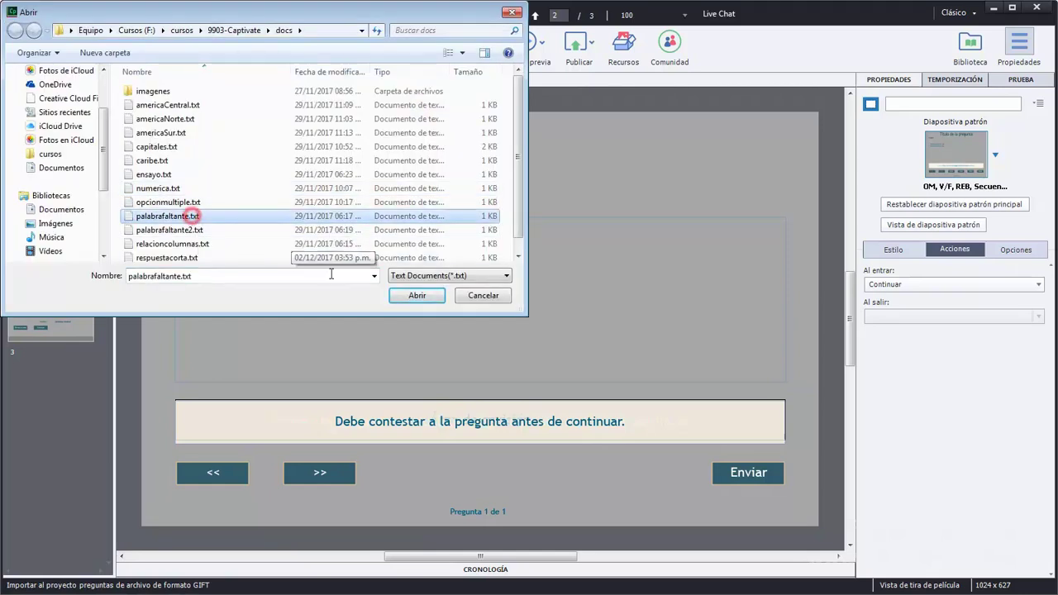
left_click(418, 297)
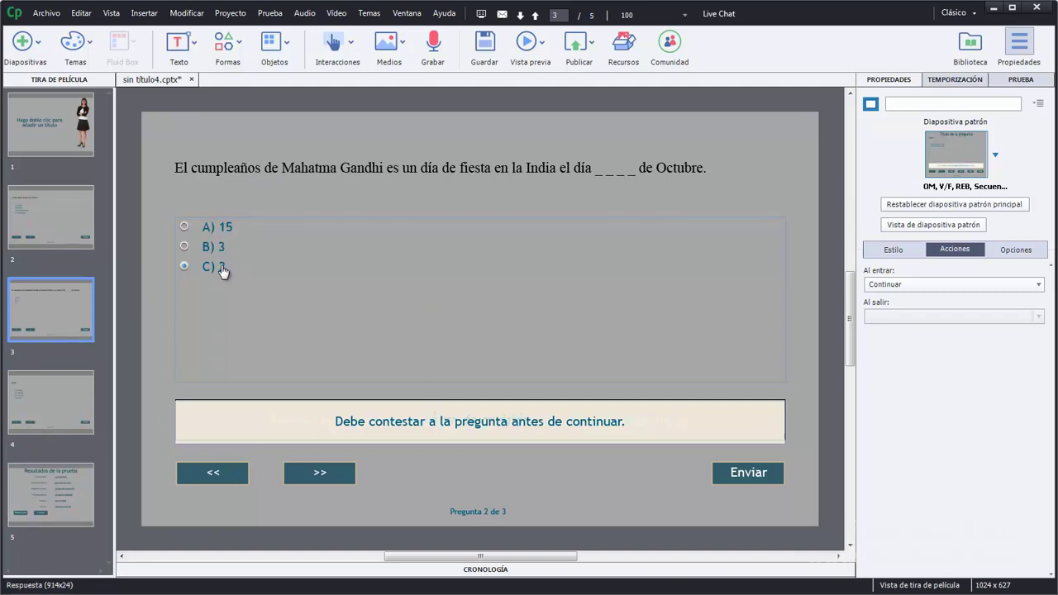
left_click(72, 402)
key("Delete")
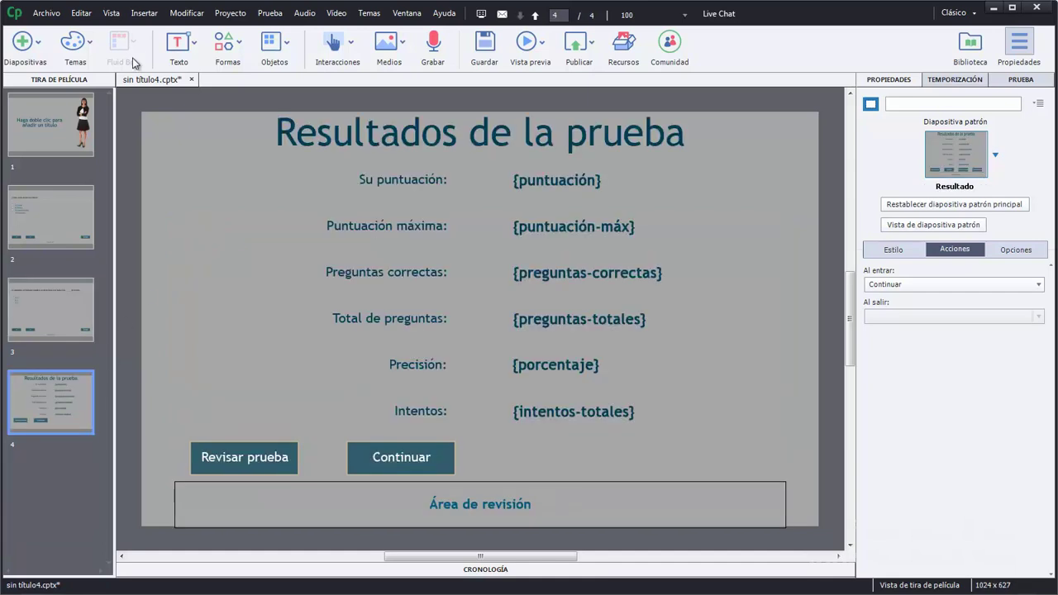
Import the missing-word question from the GIFT file palabrafaltante2.txt.
left_click(270, 13)
left_click(308, 194)
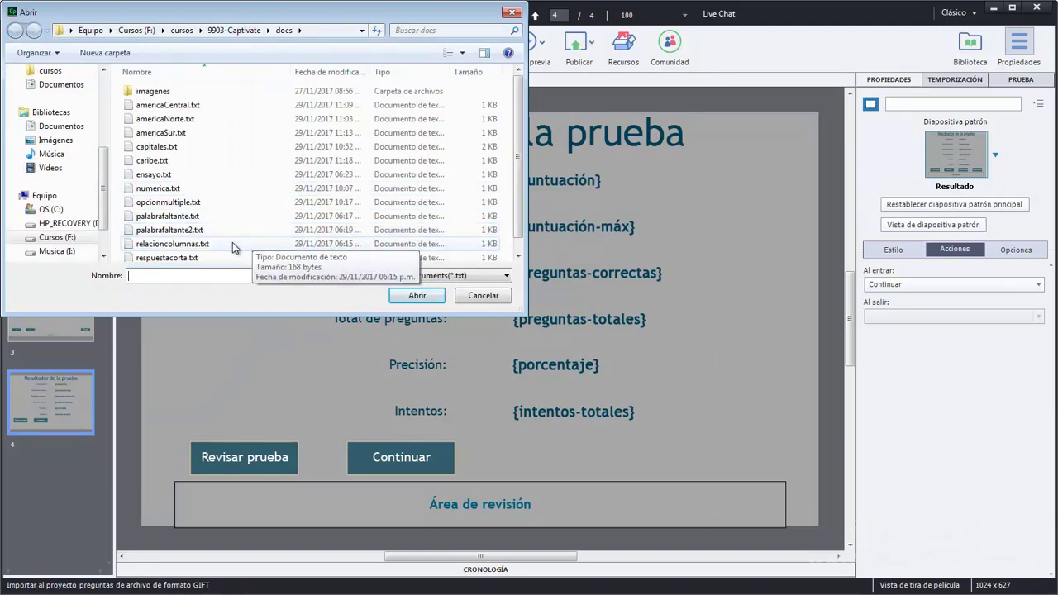
left_click(175, 233)
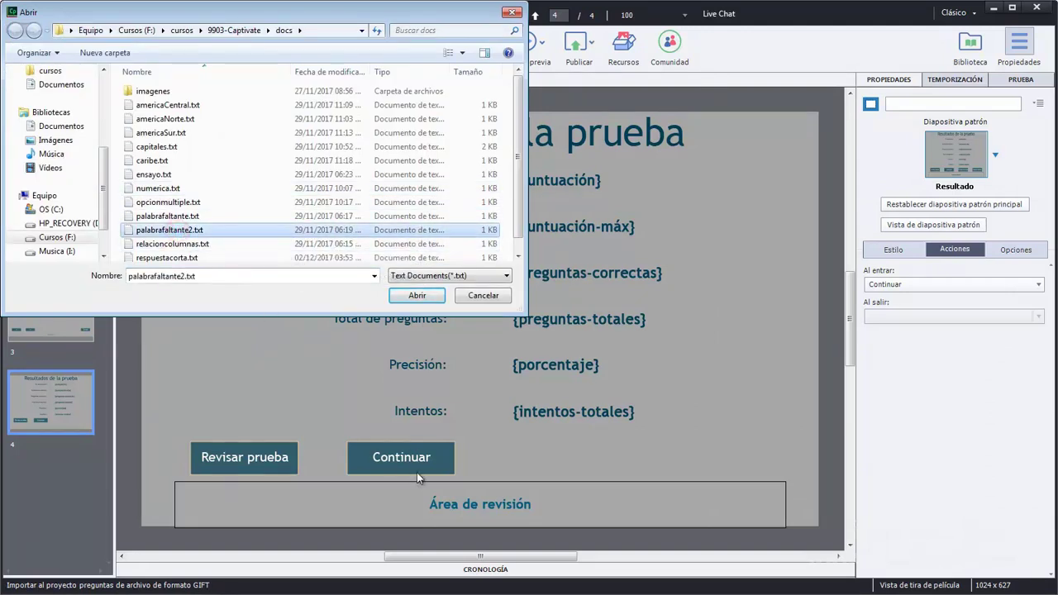
left_click(416, 295)
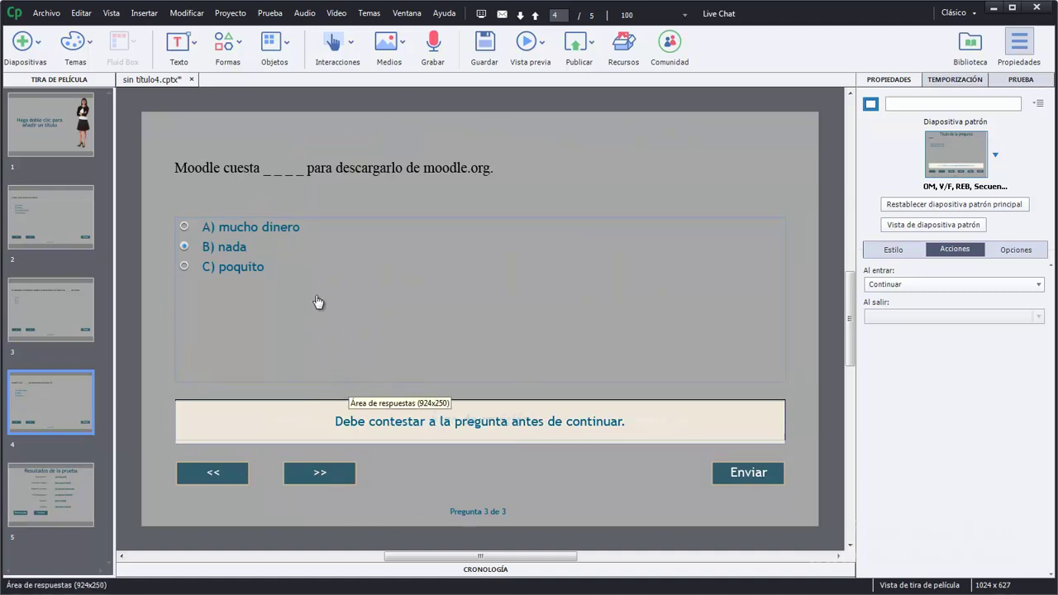
Import the column-matching question from the GIFT file relacioncolumnas.txt.
left_click(270, 13)
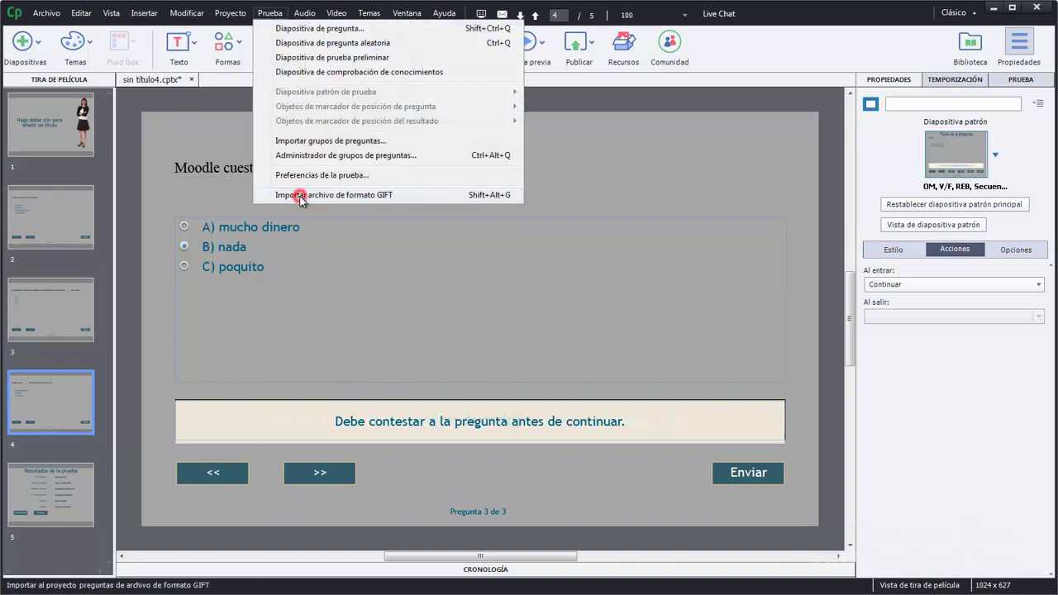
left_click(301, 196)
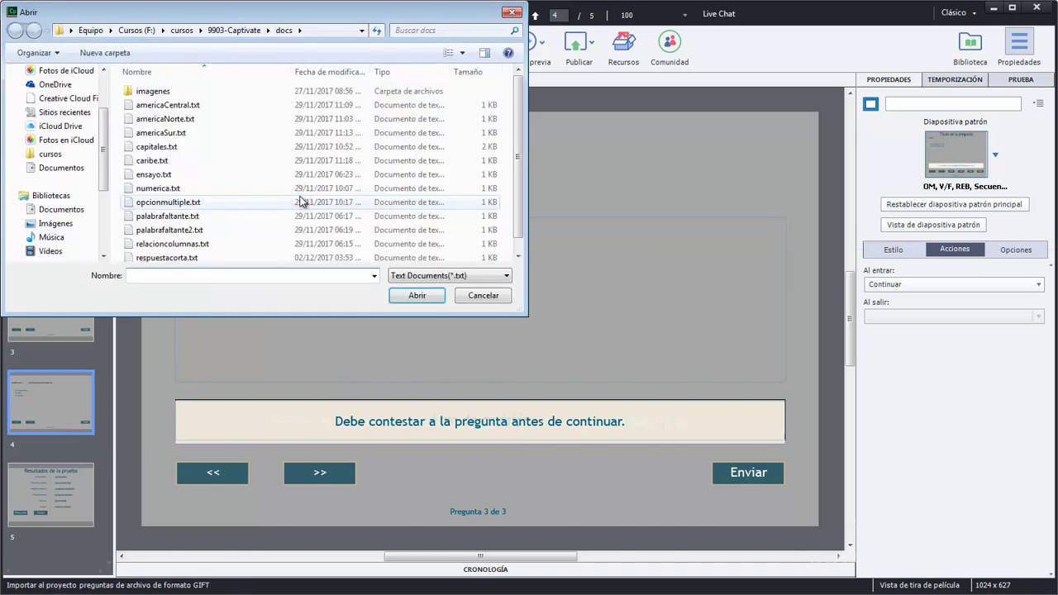
left_click(186, 248)
left_click(417, 295)
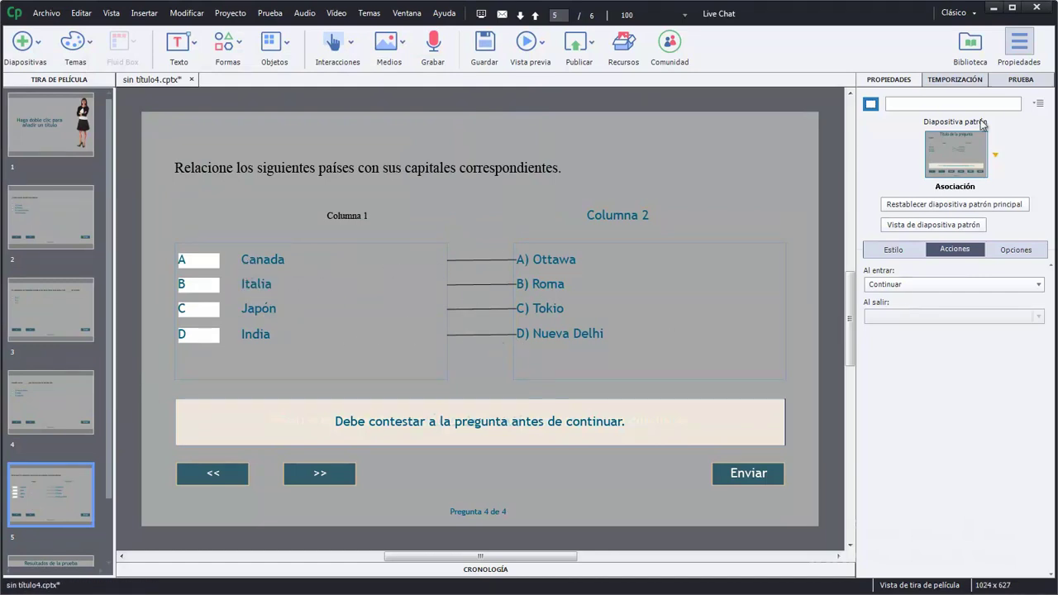
Enable Mezclar las respuestas in the quiz preferences and apply the shuffling to all applicable question types.
left_click(1022, 79)
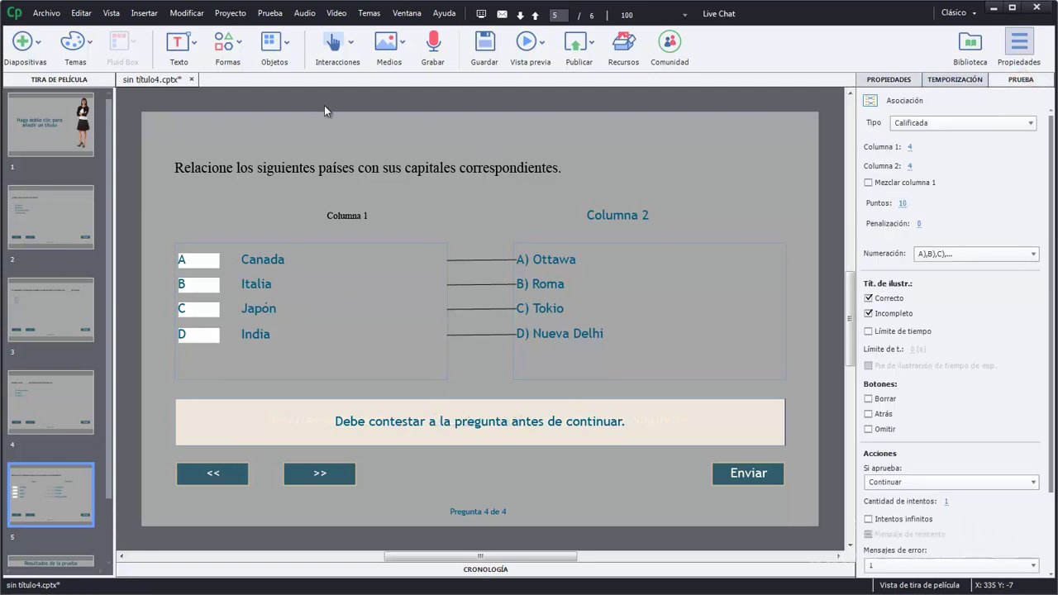
left_click(86, 14)
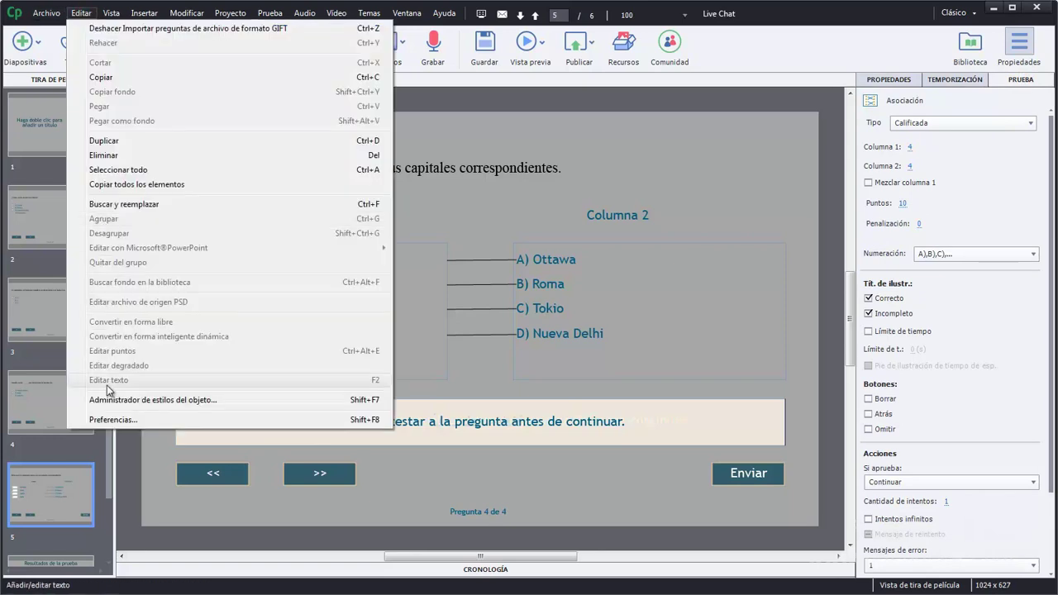
left_click(111, 422)
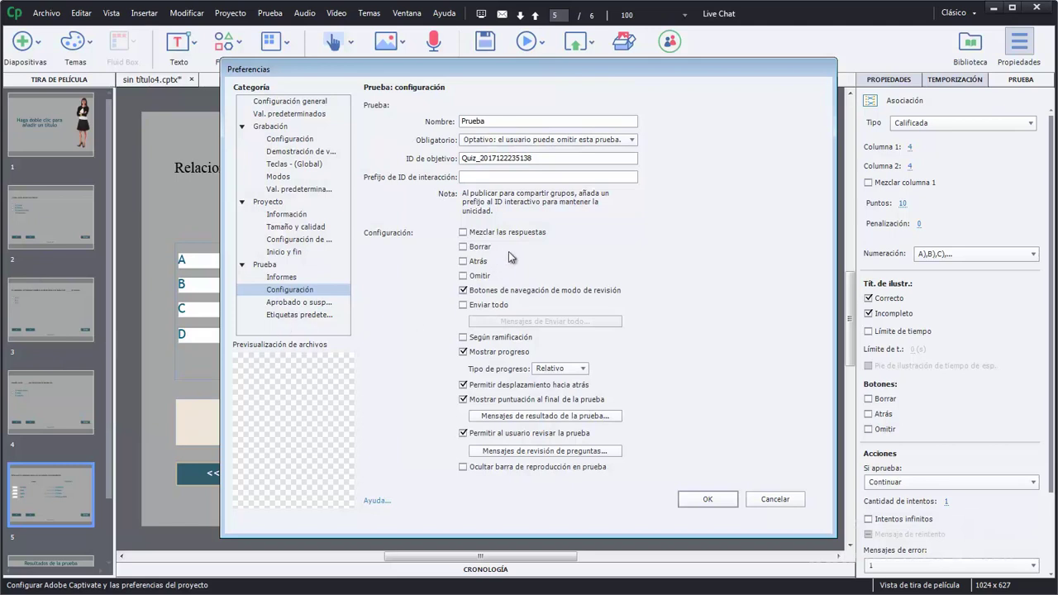
left_click(500, 236)
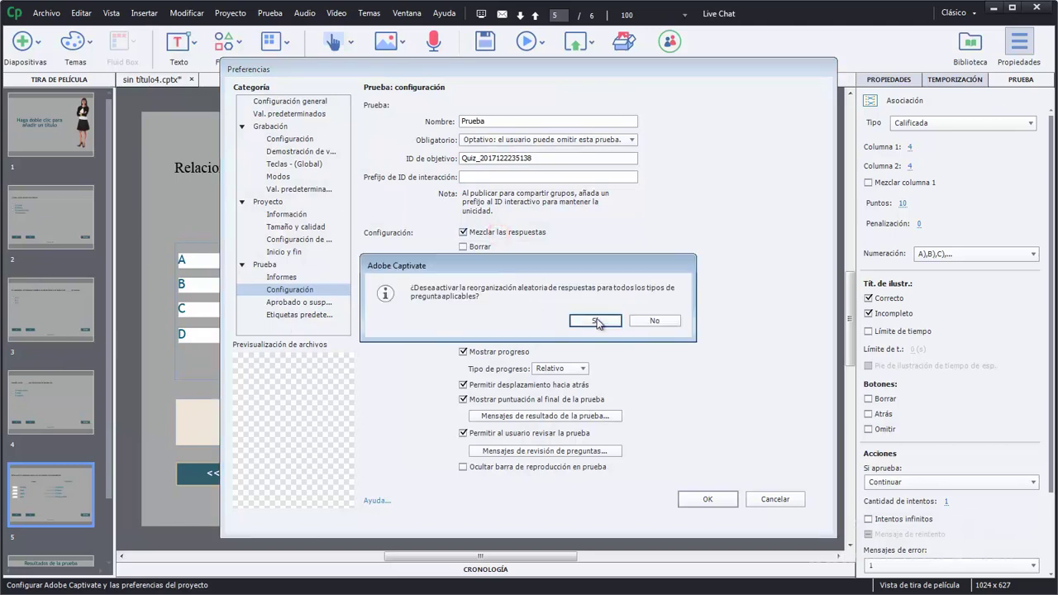
left_click(596, 319)
left_click(707, 500)
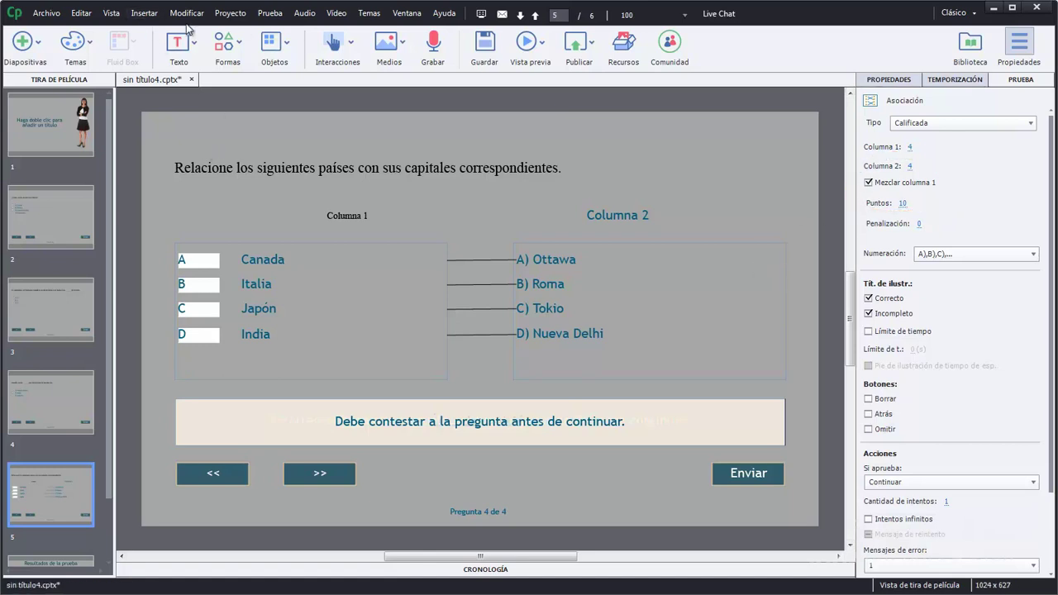
Import the GIFT file respuestacorta.txt and open the list of correct entries for the short-answer question on slide 6.
left_click(270, 13)
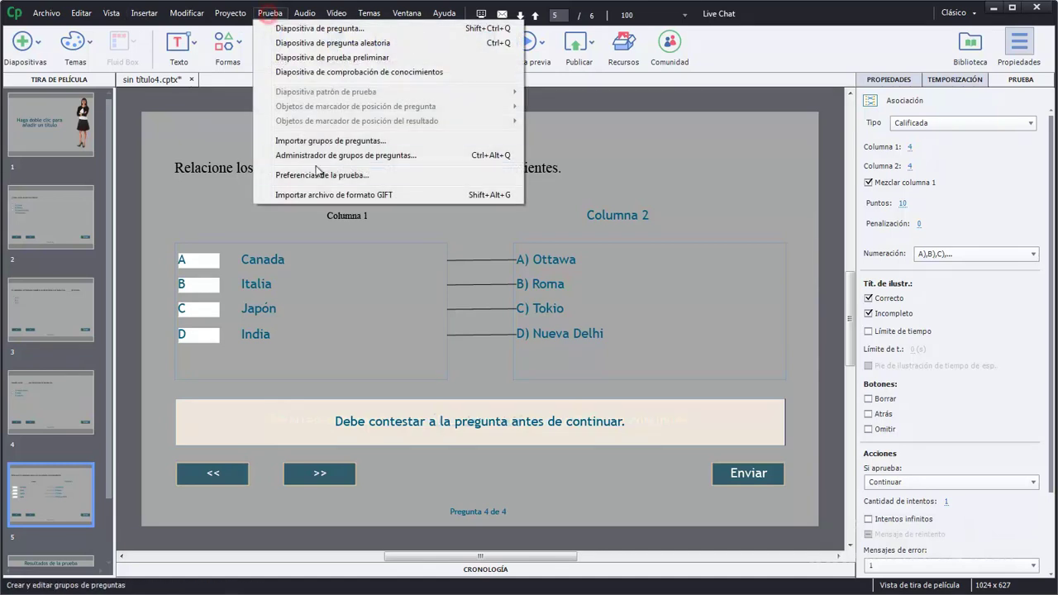
left_click(312, 194)
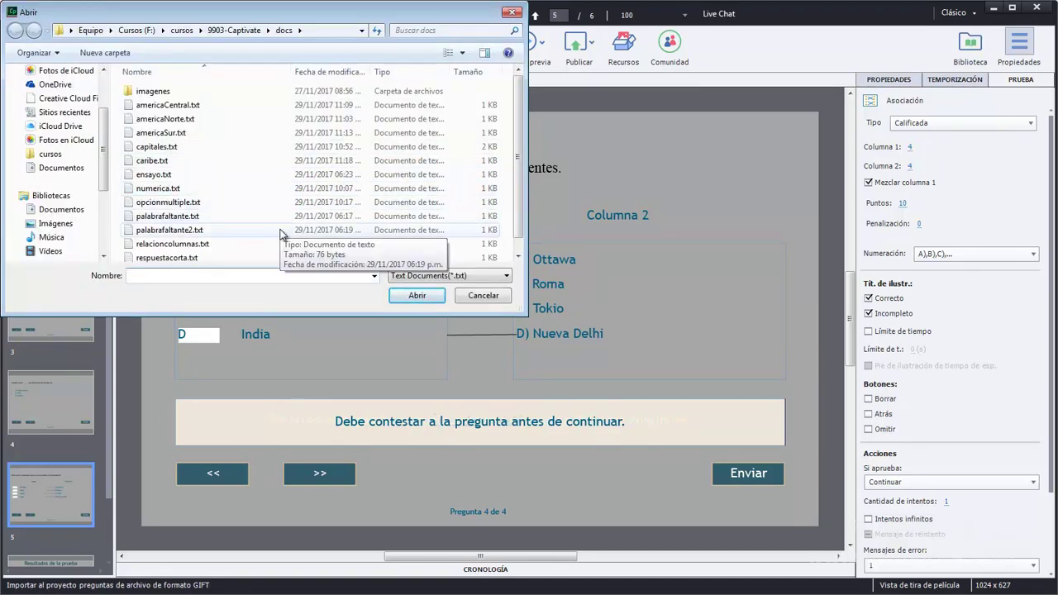
double_click(183, 258)
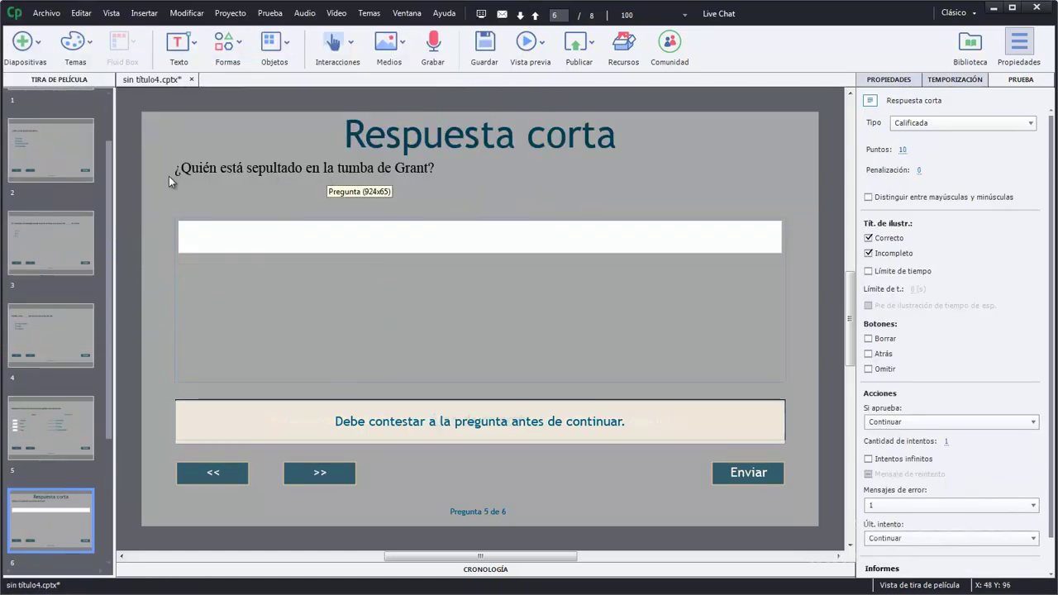
double_click(229, 237)
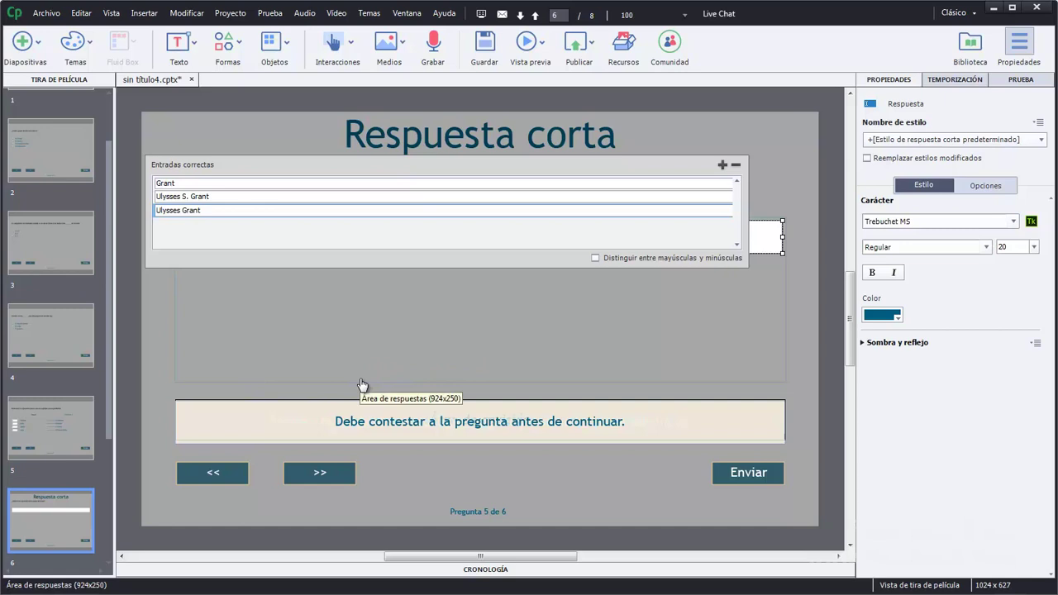
Switch to File Explorer, open verdaderofalso.txt in Sublime Text and select the first question's title, "Selecciona Verdadero o Falso".
key("alt+Tab")
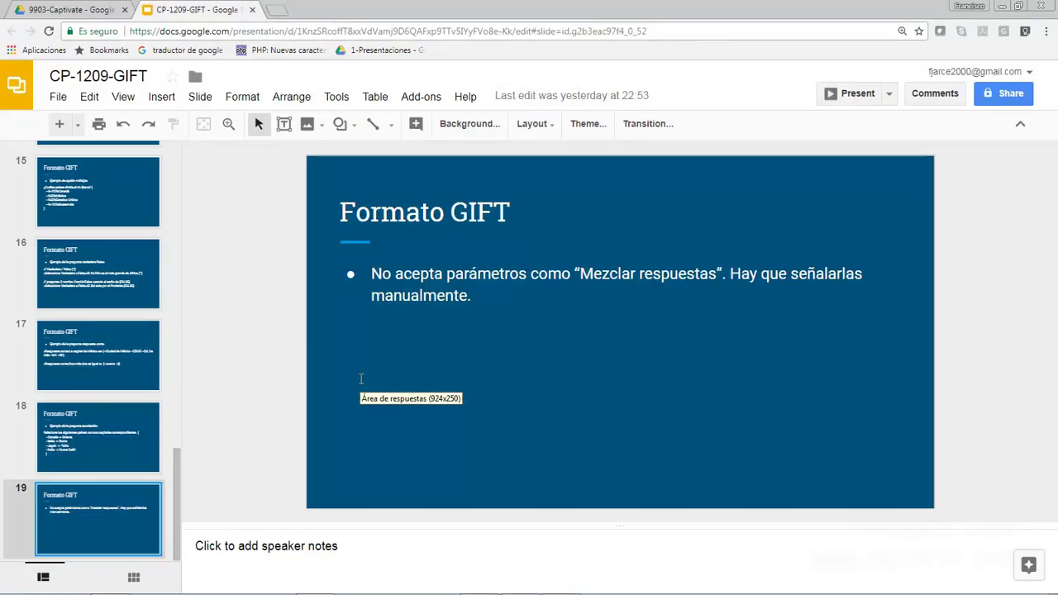
key("alt+Tab")
left_click(217, 304)
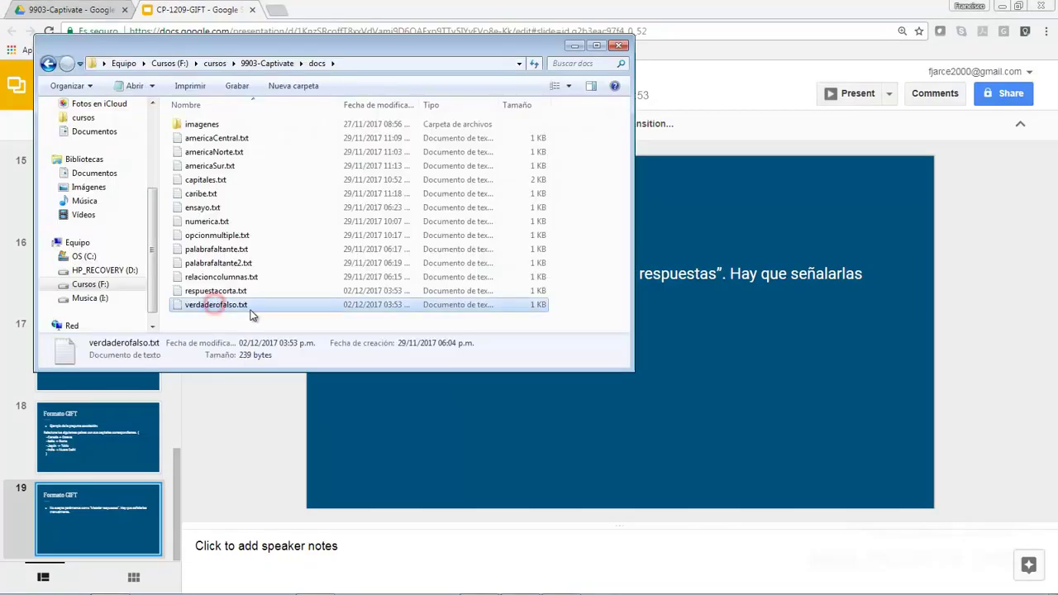
double_click(220, 305)
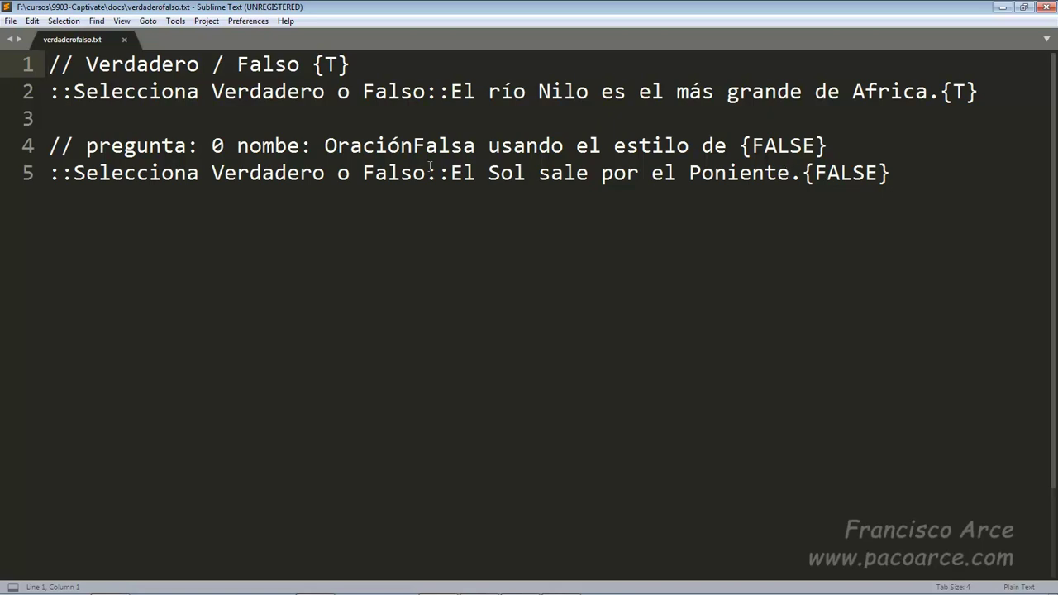
left_click(56, 120)
left_click_drag(74, 91, 426, 92)
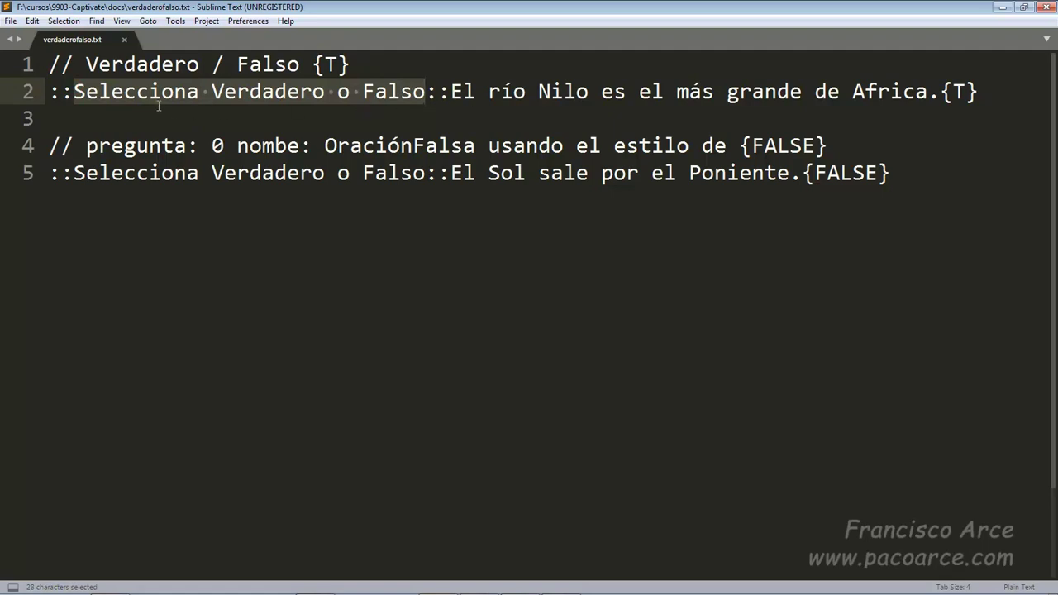
Switch back to Captivate and import the true/false questions from the GIFT file verdaderofalso.txt.
key("alt+Tab")
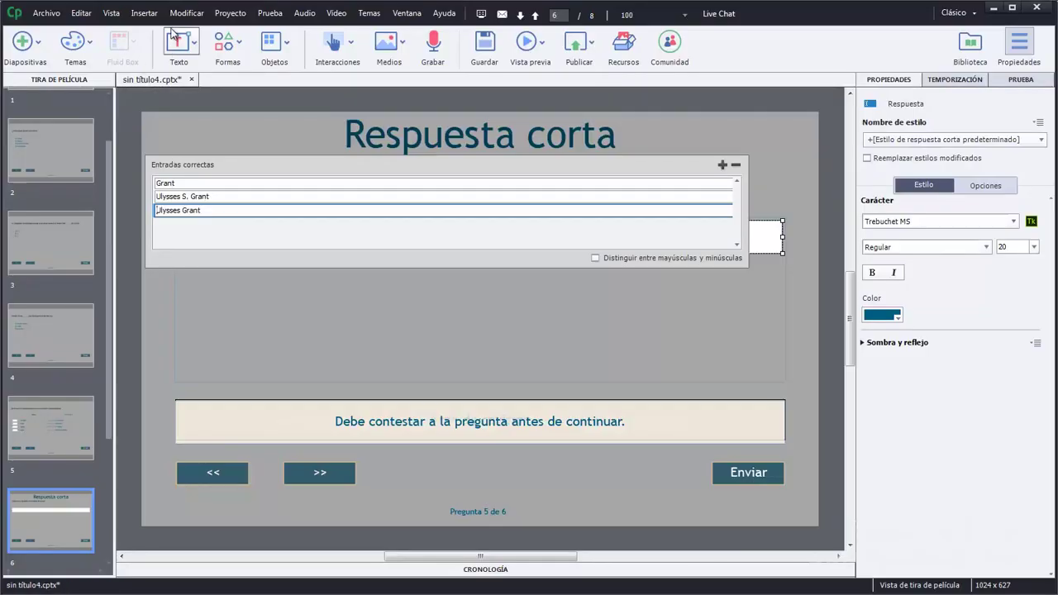
left_click(271, 13)
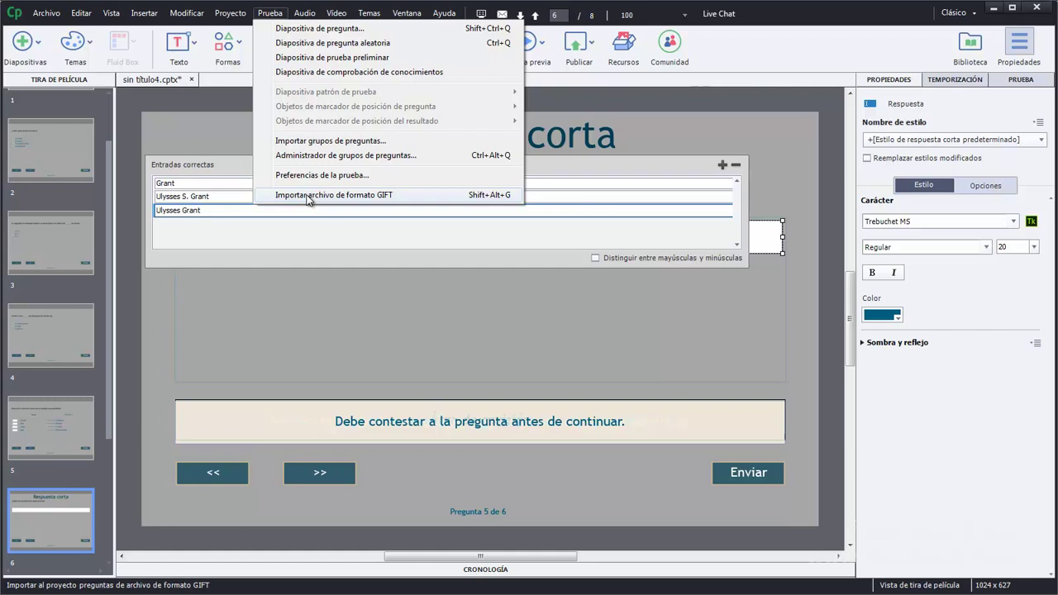
left_click(308, 196)
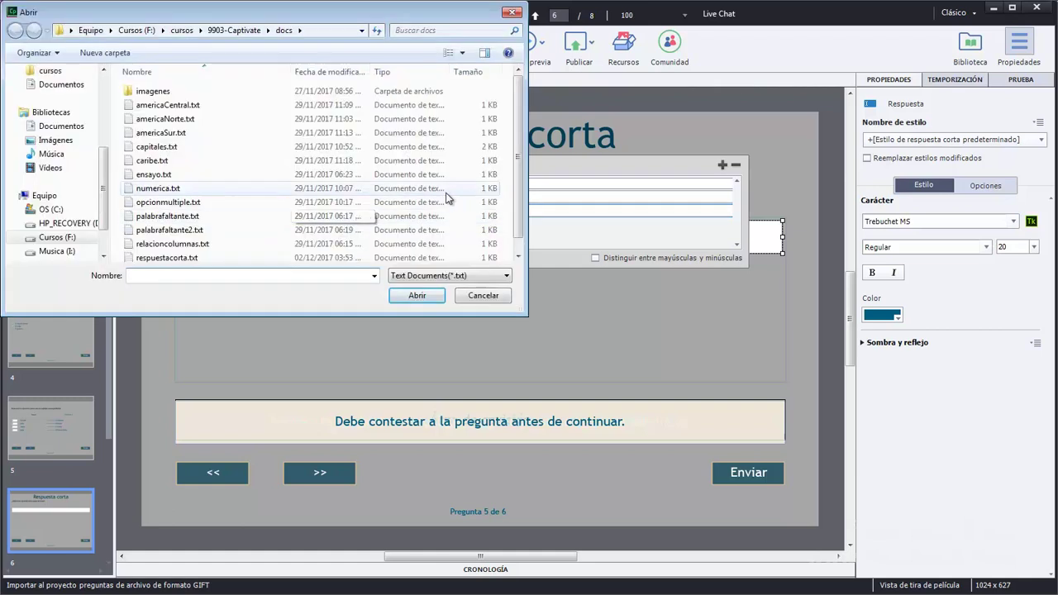
left_click(517, 193)
double_click(178, 256)
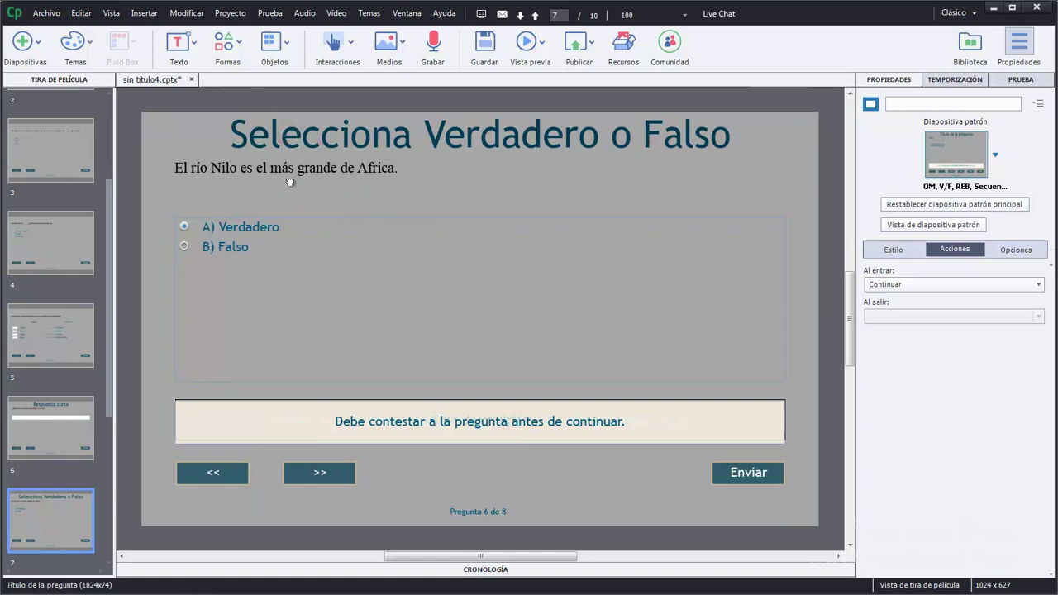
Inspect the question title on slide 7 and view the second true/false question on slide 8.
left_click(263, 165)
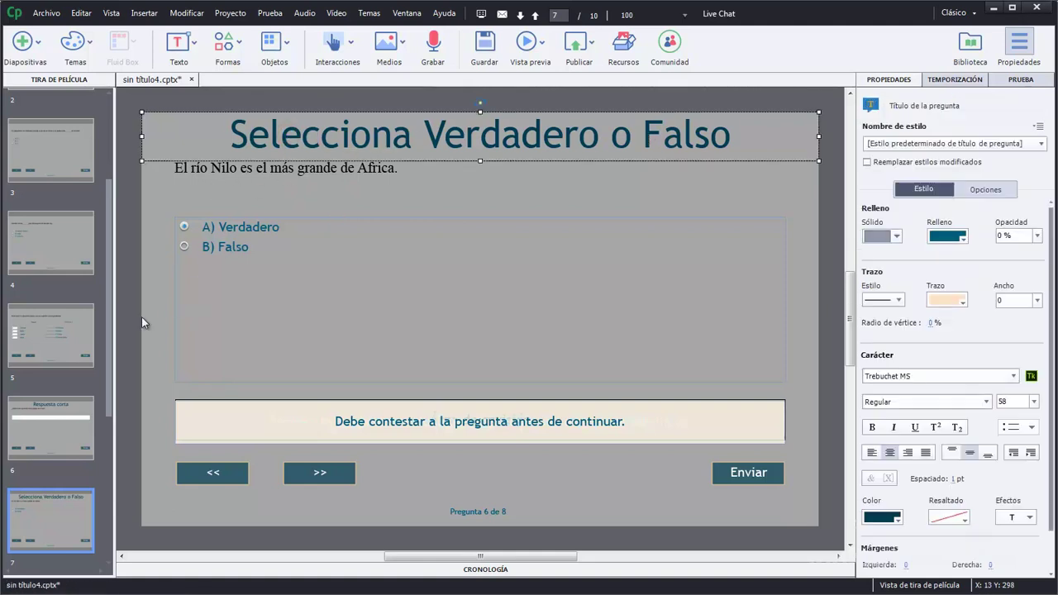
scroll(51, 458, "down", 3)
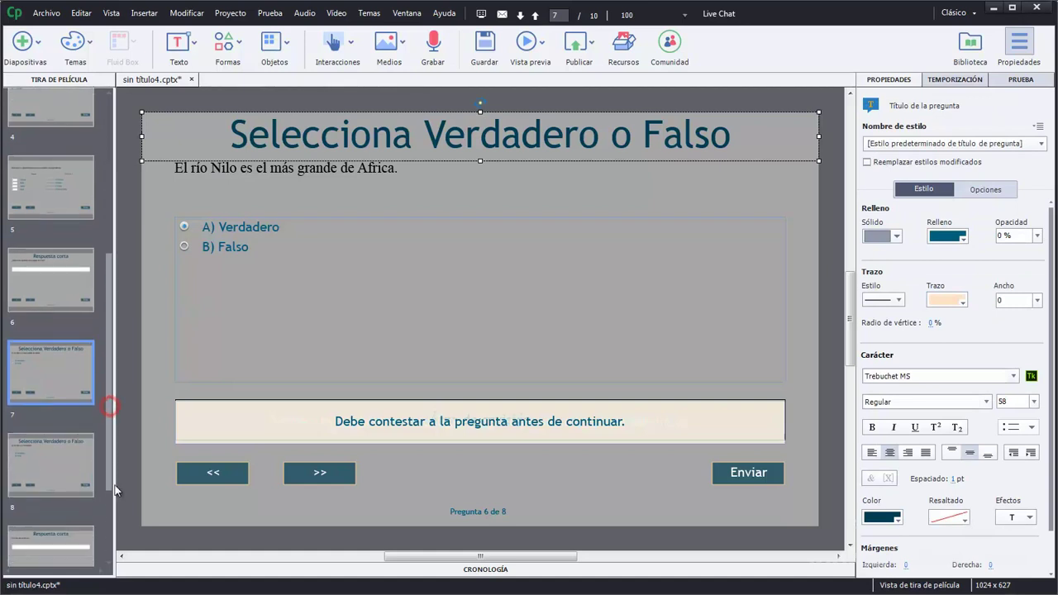
left_click(51, 457)
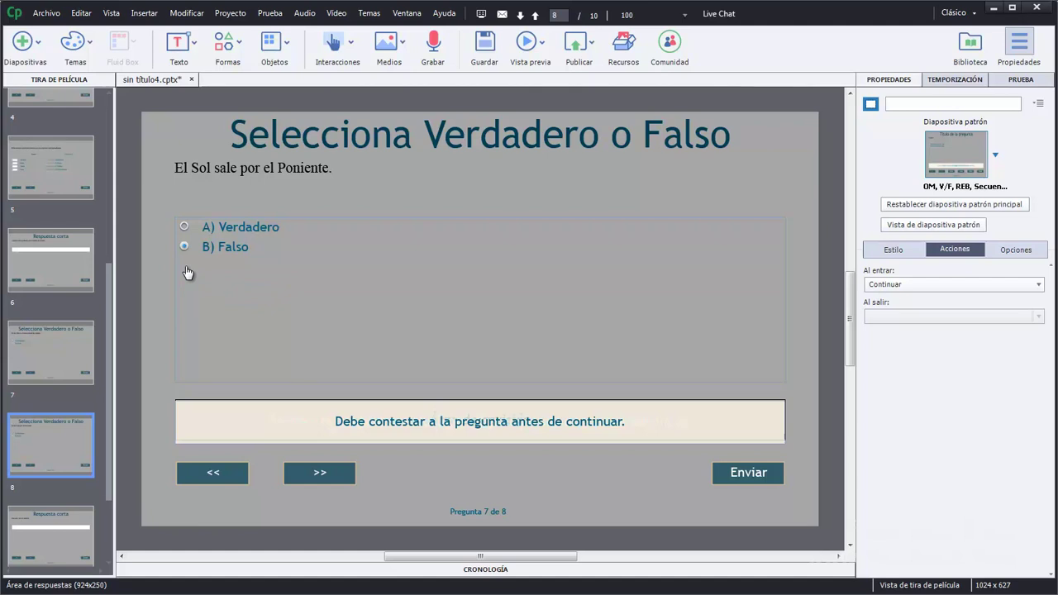
Save the project under the name gift in the My Adobe Captivate Projects folder.
key("ctrl+s")
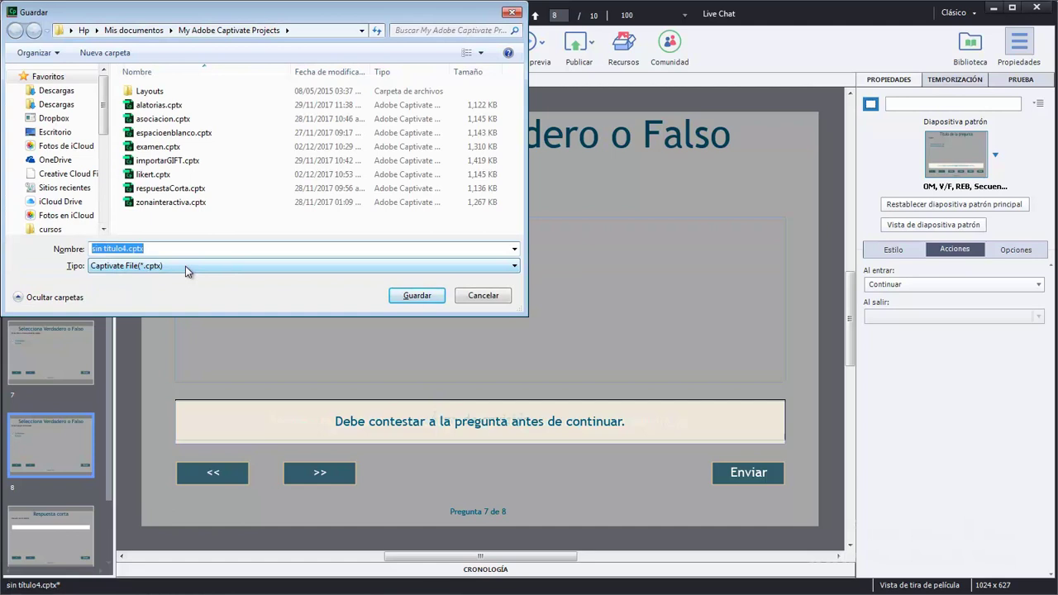
type("gift")
key("Return")
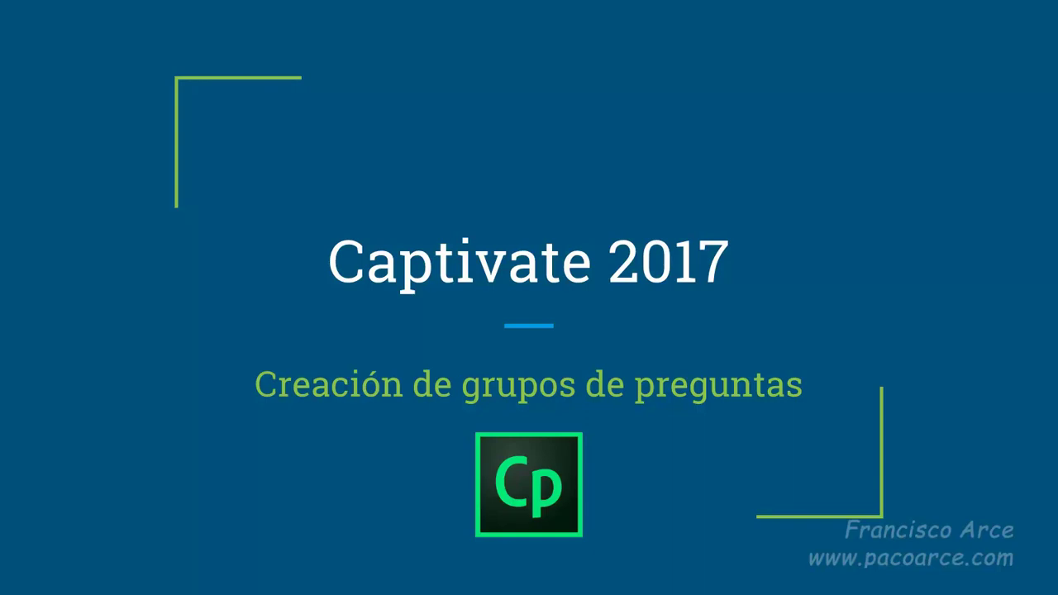
key("Right")
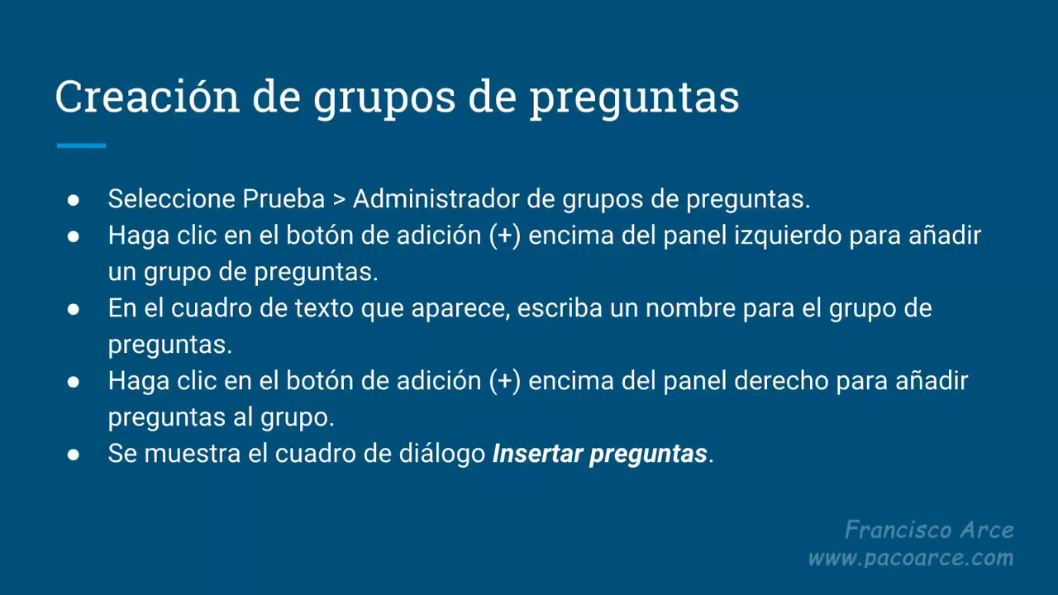
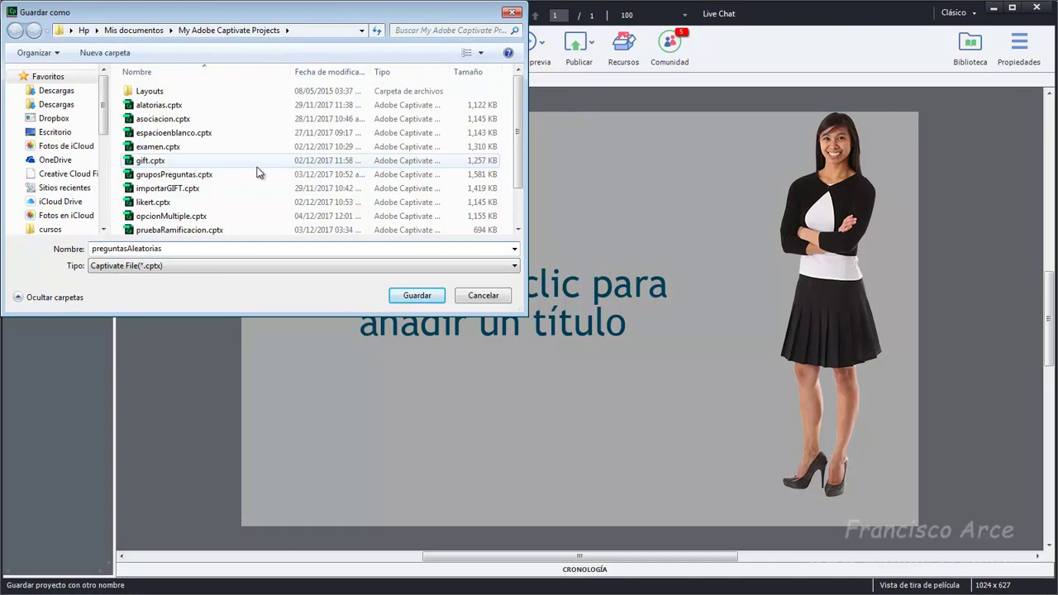
Save the project as preguntasAleatorias and insert one graded random question linked to the americaNorte question group.
left_click(419, 297)
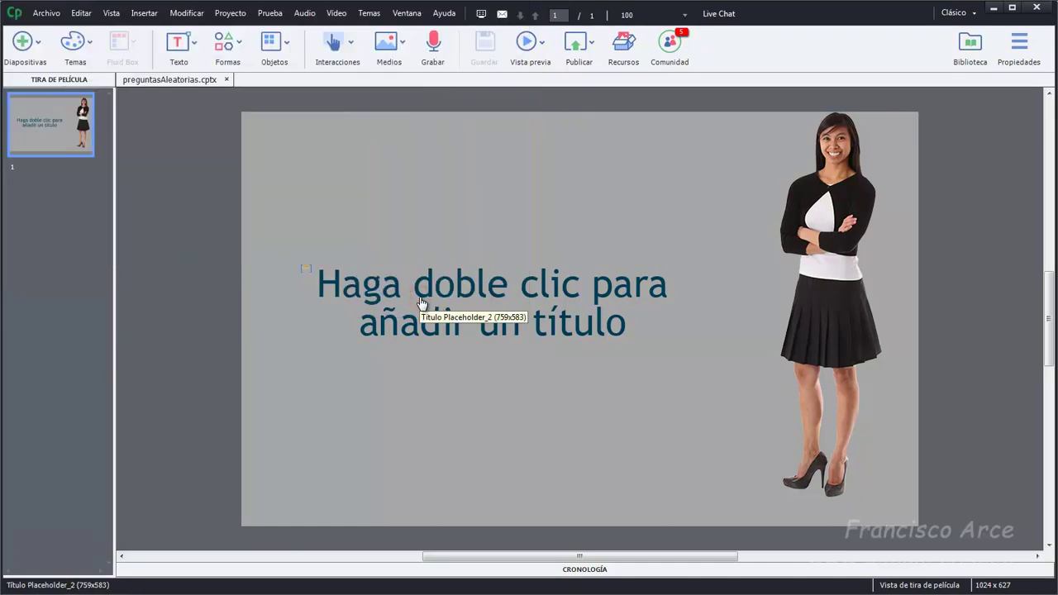
left_click(266, 14)
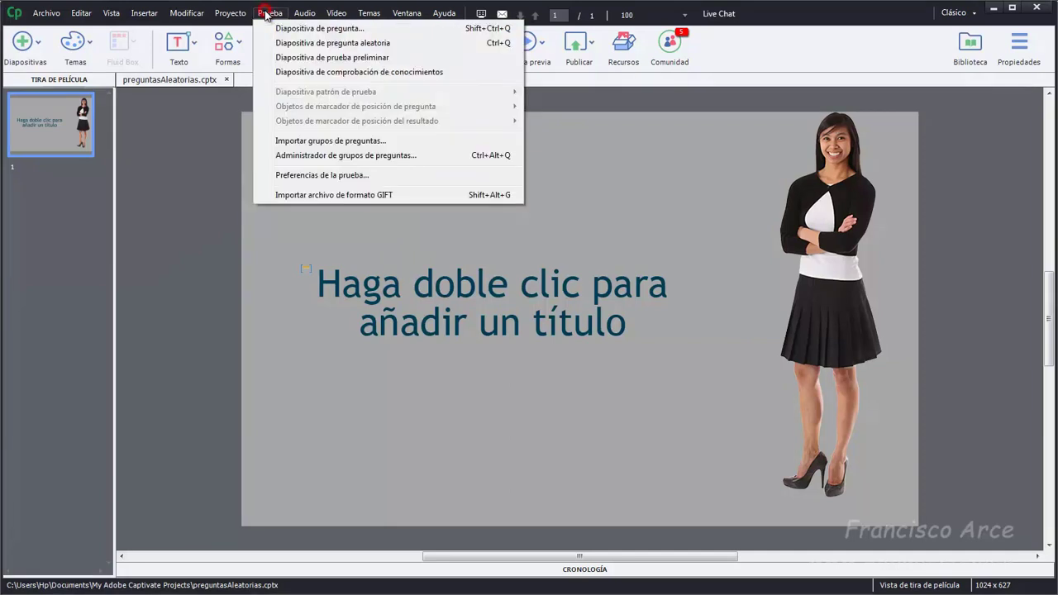
left_click(329, 32)
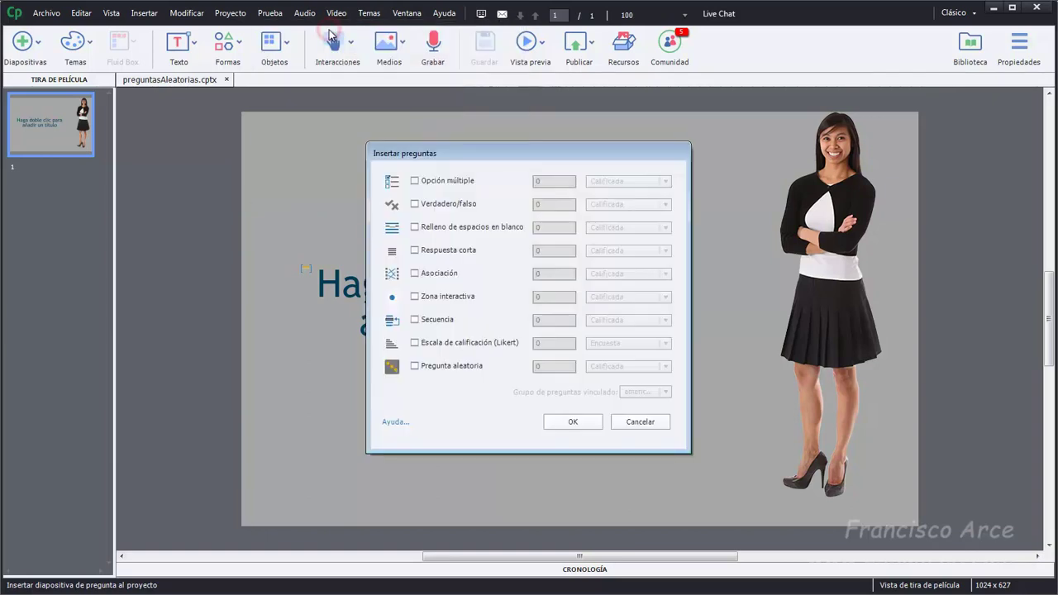
left_click(414, 367)
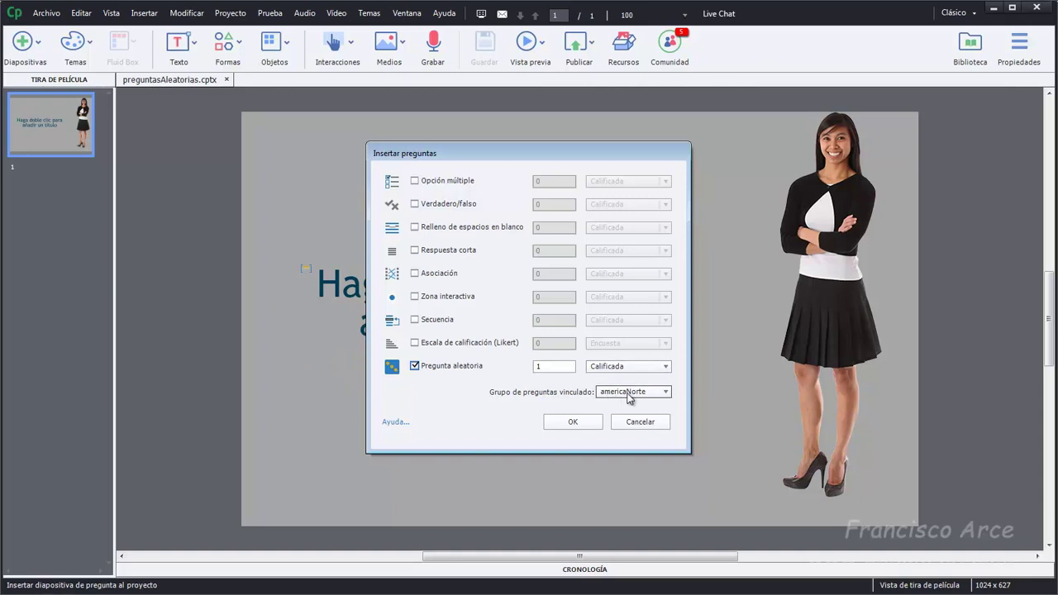
left_click(667, 393)
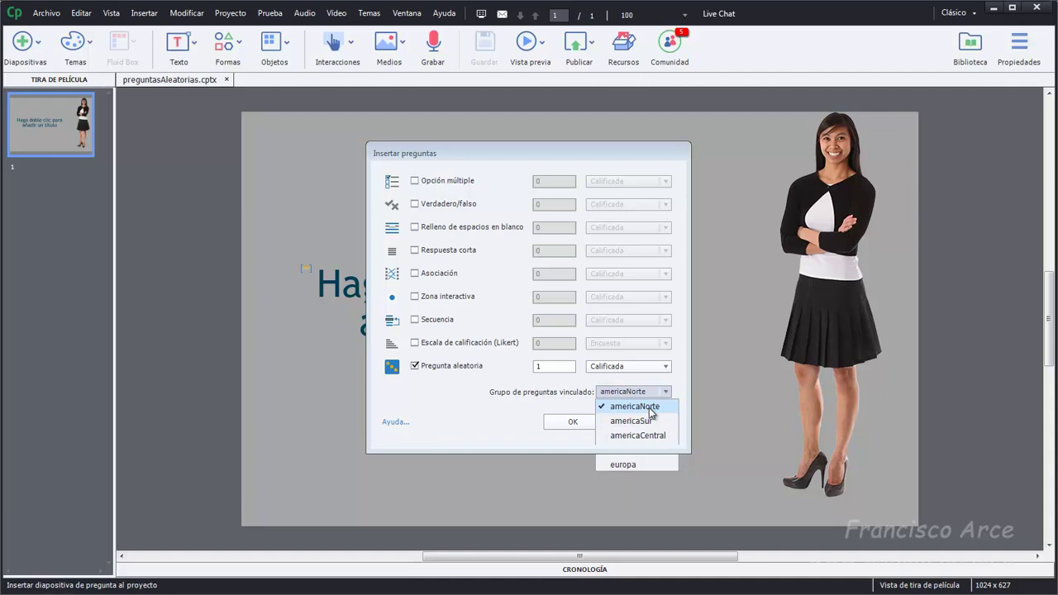
left_click(649, 407)
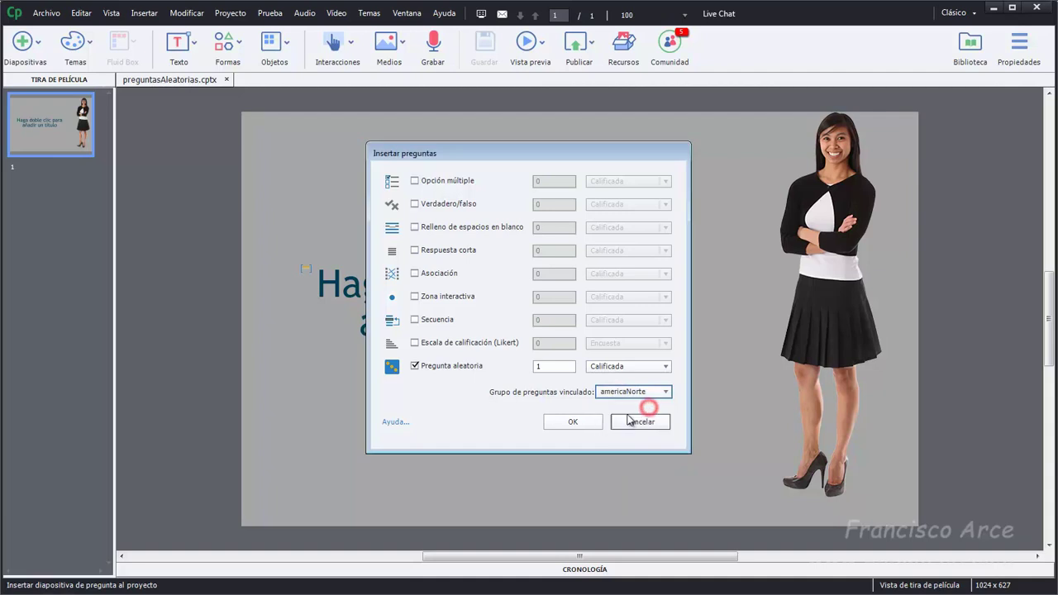
left_click(567, 424)
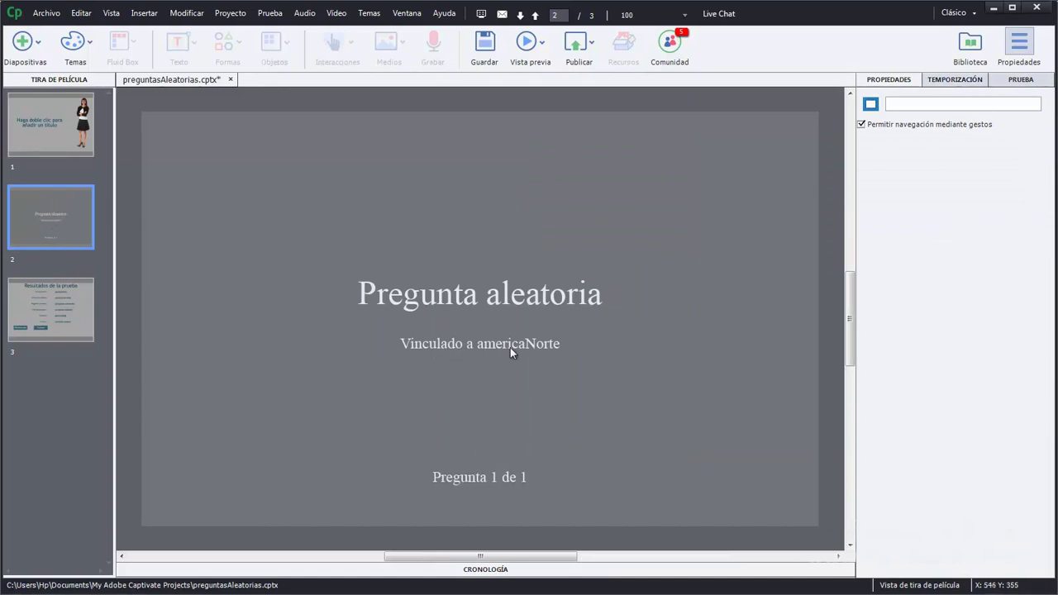
Review the question groups available in the random question's quiz properties and keep americaNorte selected.
left_click(1003, 79)
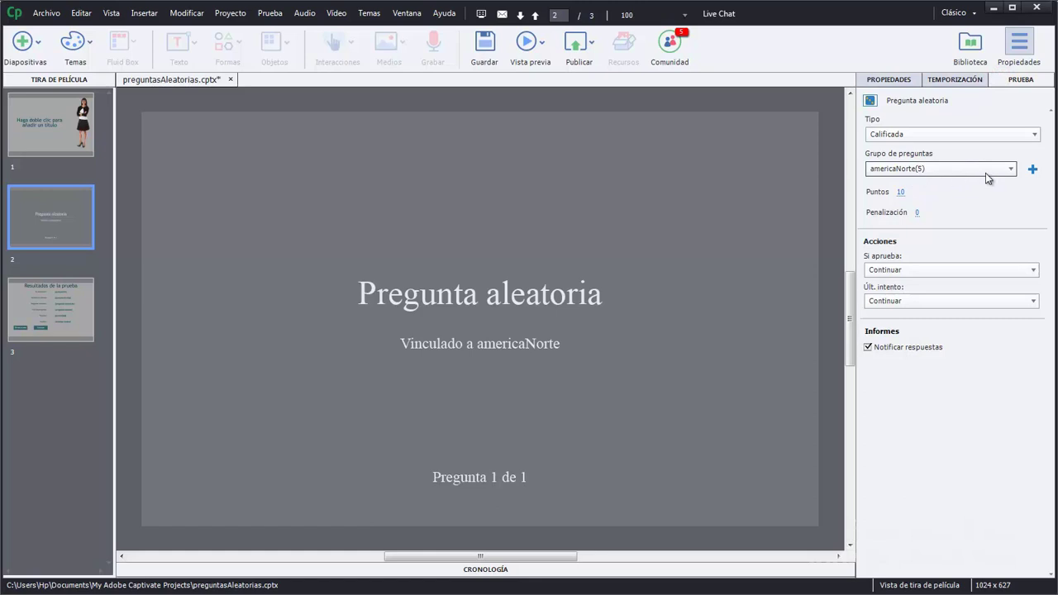
left_click(1011, 169)
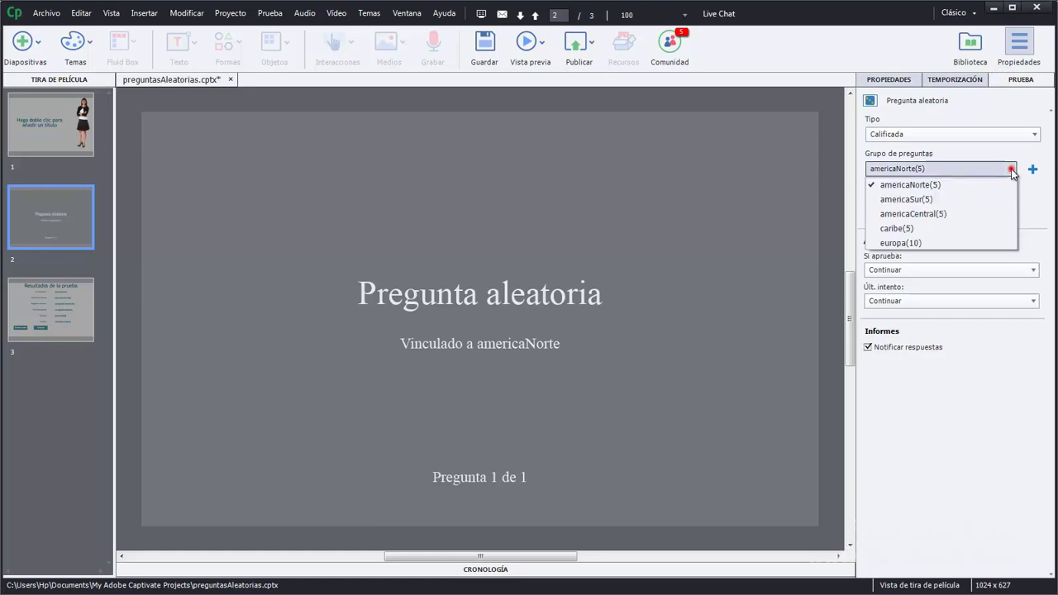
left_click(909, 184)
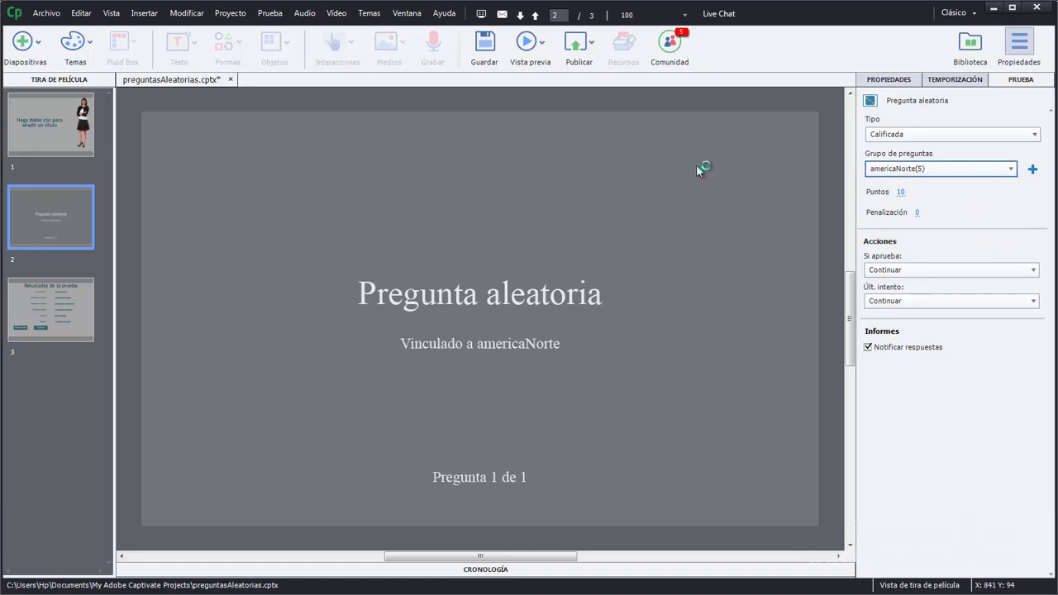
Insert a second random question slide linked to the americaSur question group and expand the timeline.
left_click(270, 13)
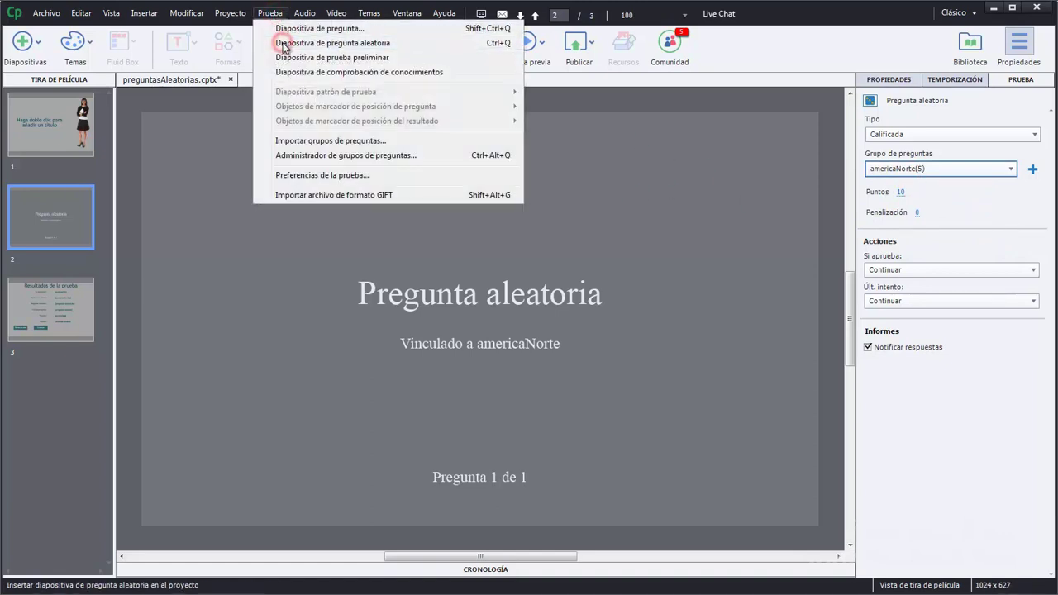
left_click(282, 43)
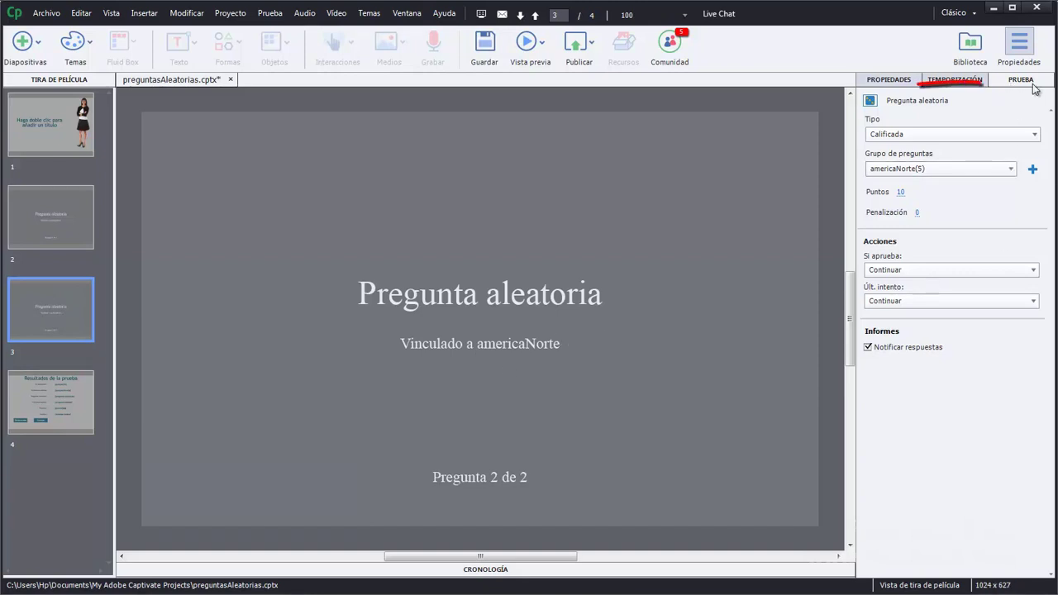
left_click(1011, 169)
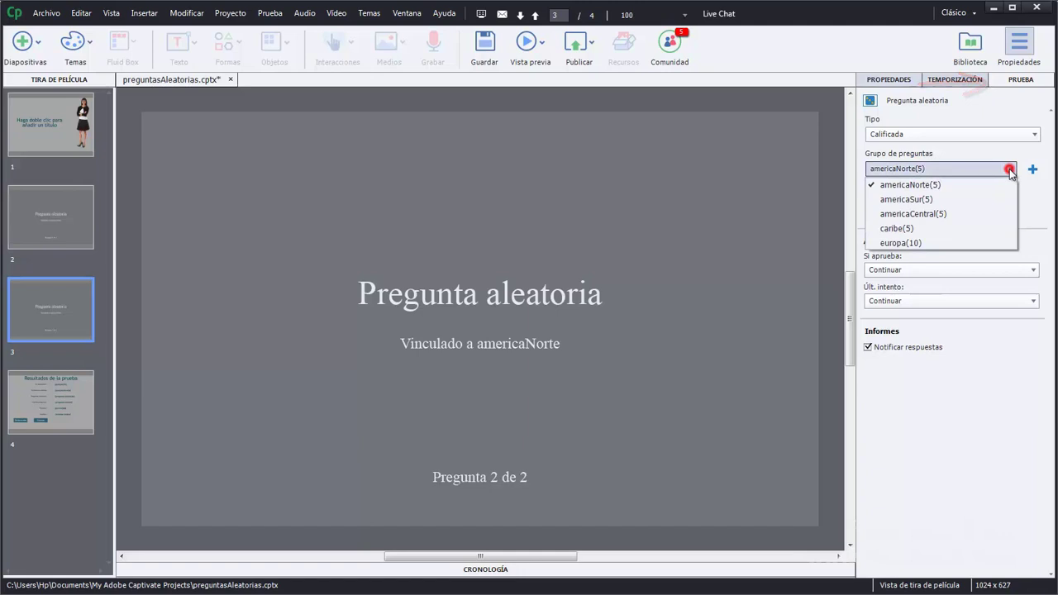
left_click(947, 200)
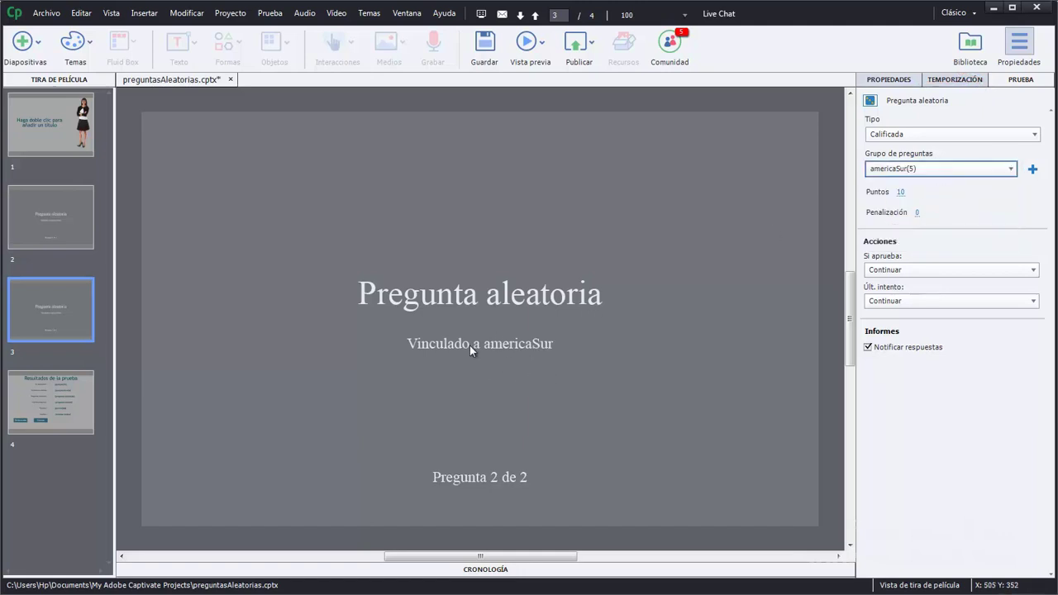
left_click(487, 568)
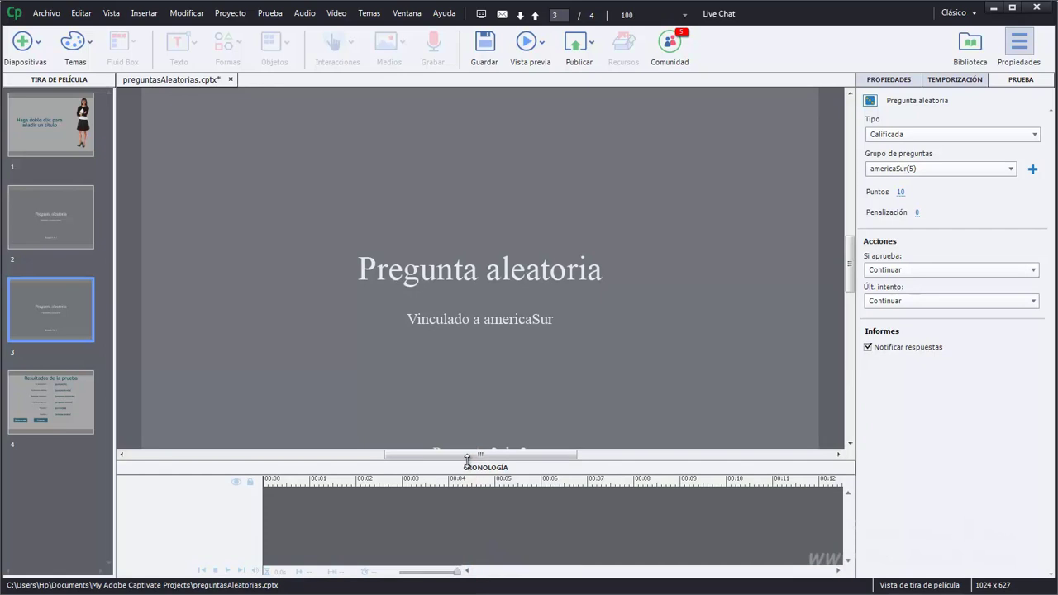
Insert three more graded random questions linked to the americaCentral question group.
left_click(269, 13)
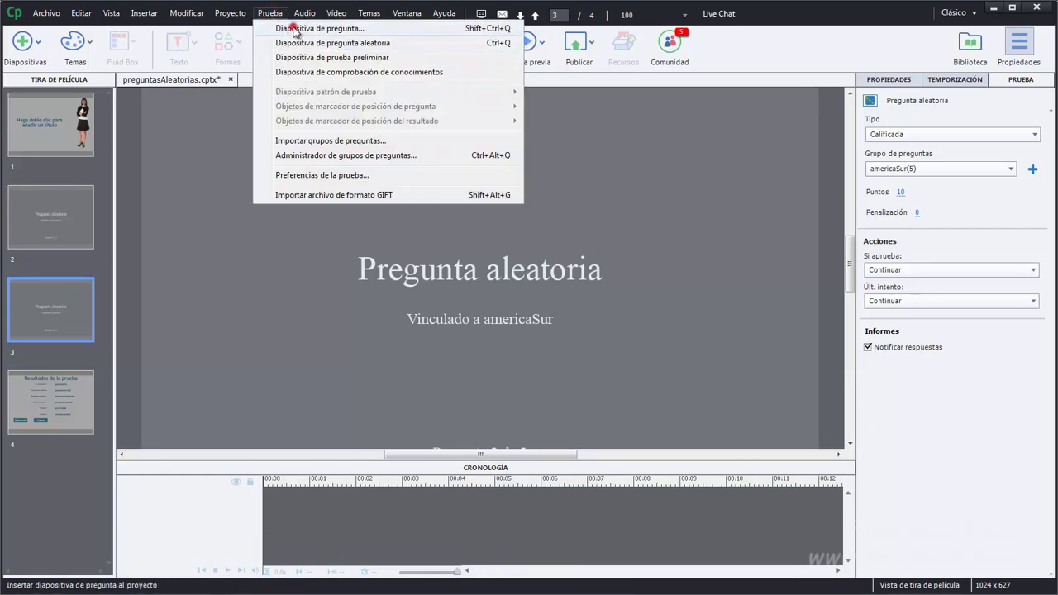
left_click(319, 28)
left_click(415, 367)
double_click(542, 366)
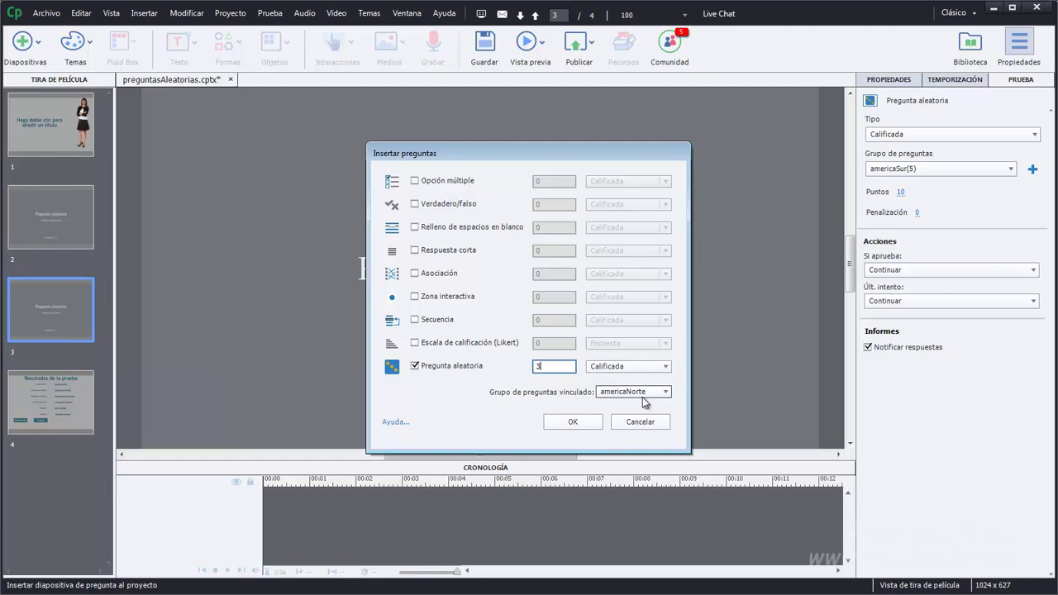
left_click(665, 392)
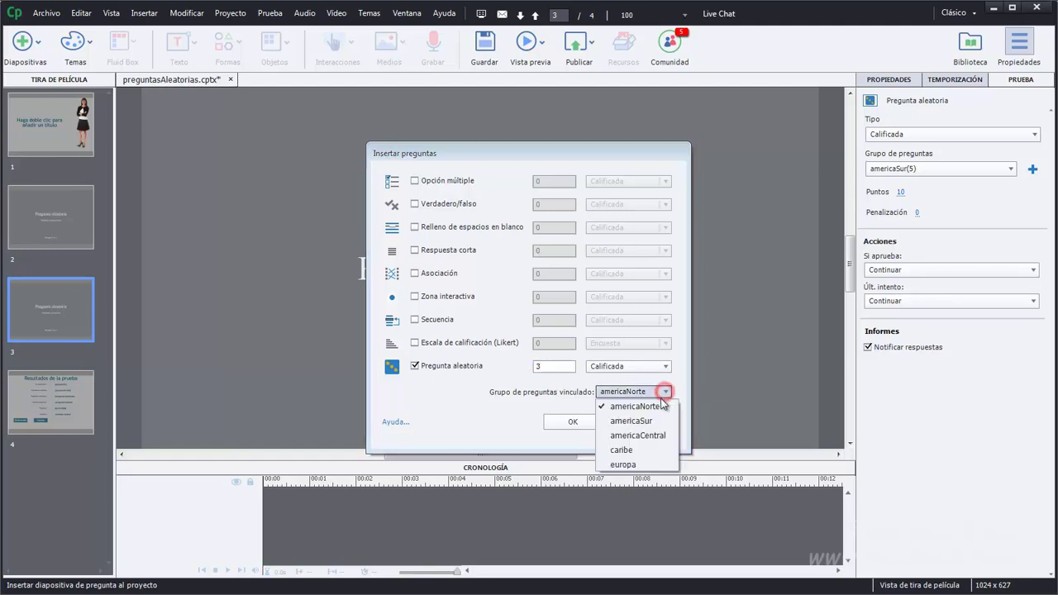
left_click(656, 436)
left_click(575, 423)
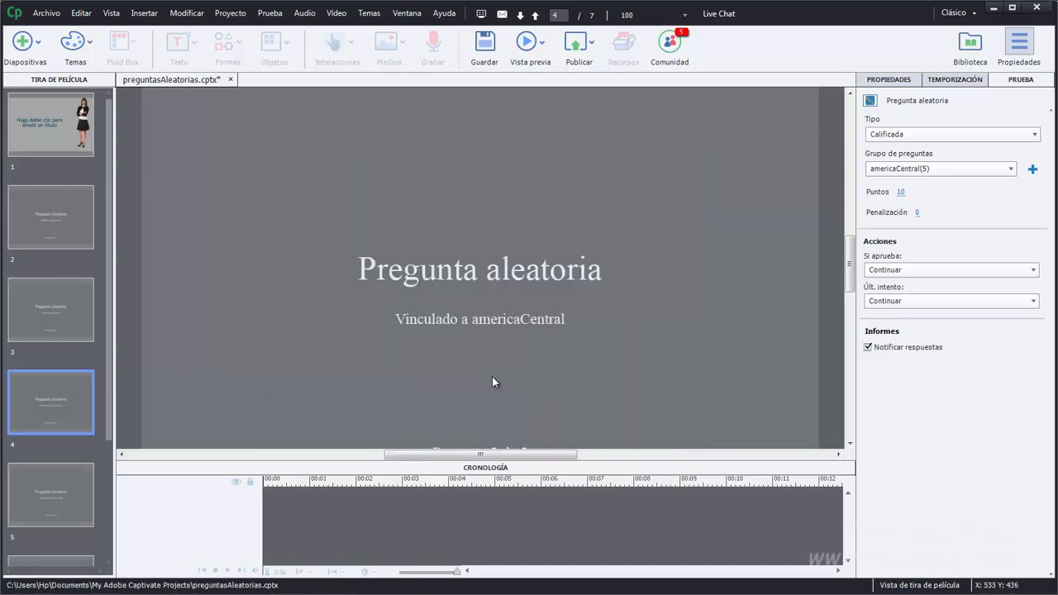
Link the random question on slide 5 to the caribe group and the one on slide 6 to europa.
left_click(62, 486)
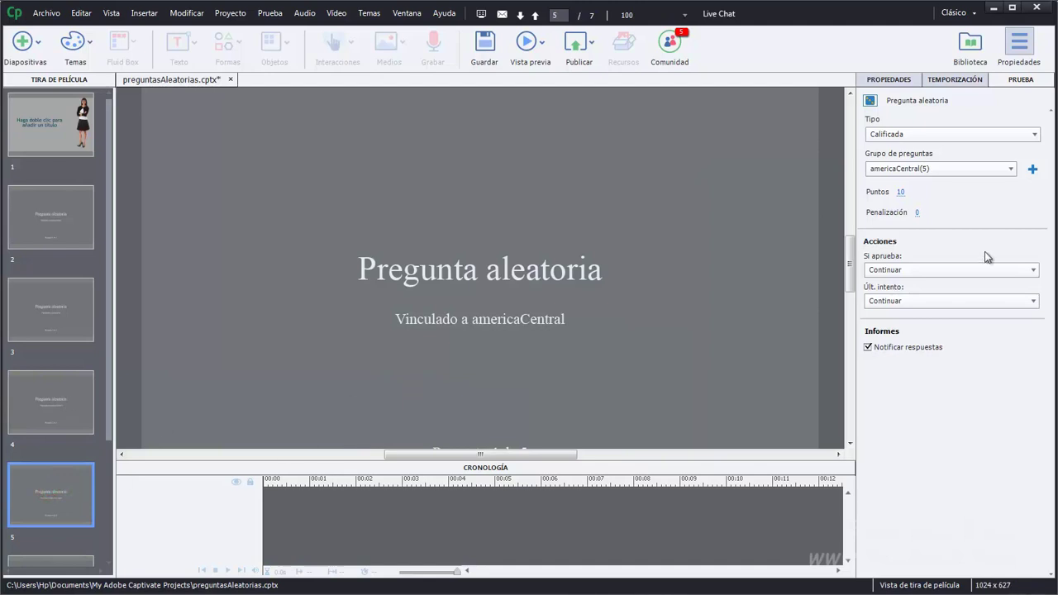
left_click(1010, 169)
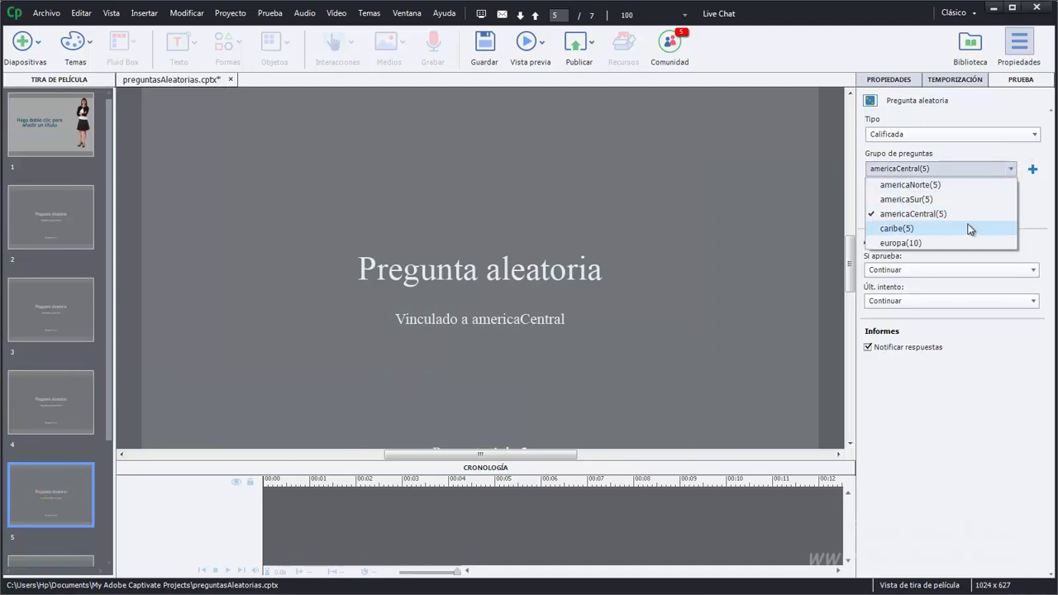
left_click(963, 228)
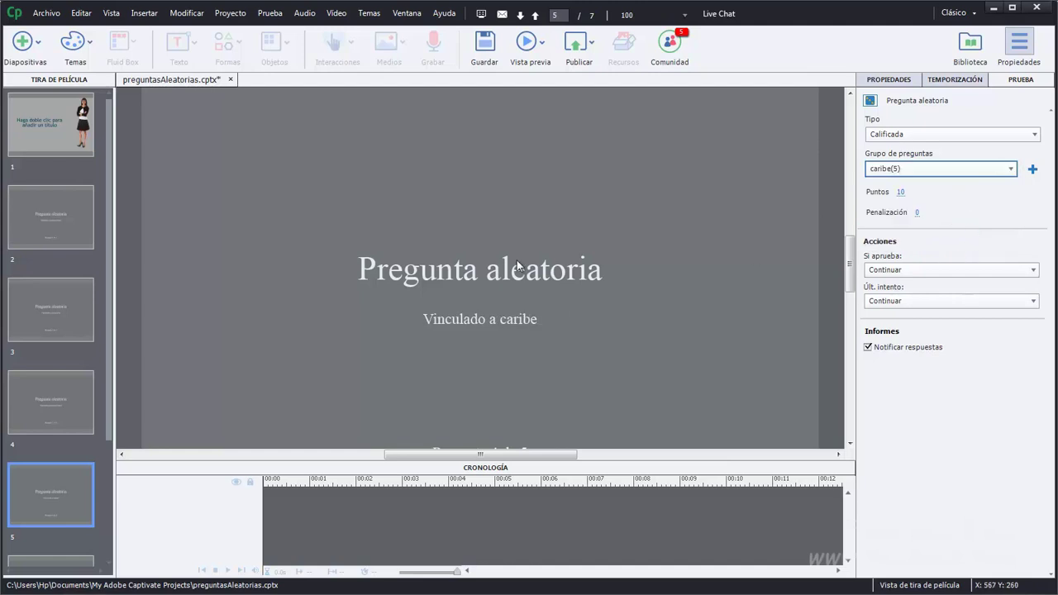
scroll(104, 307, "down", 1)
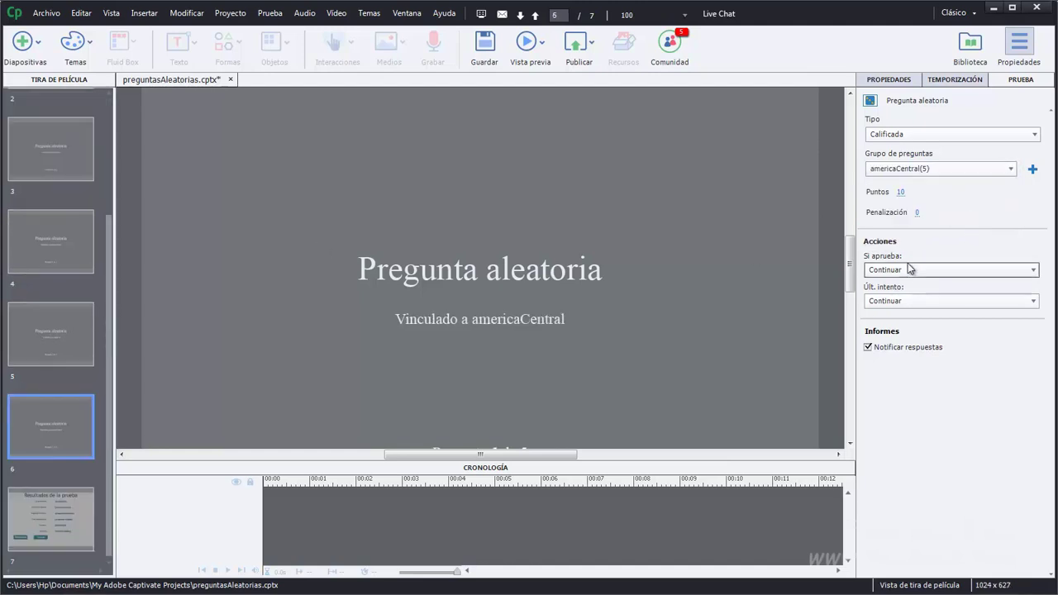
left_click(1009, 168)
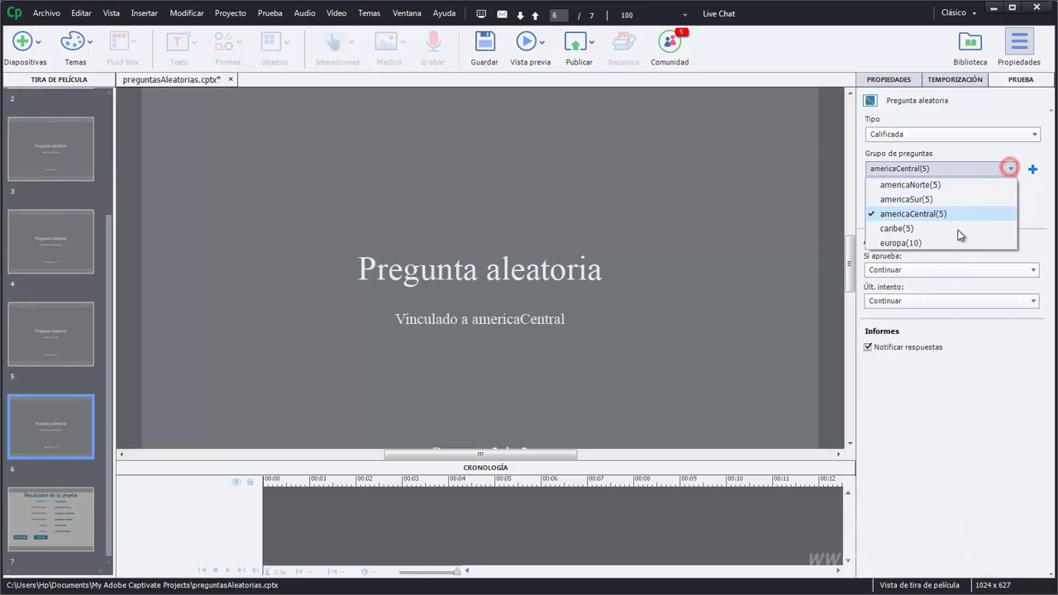
left_click(938, 246)
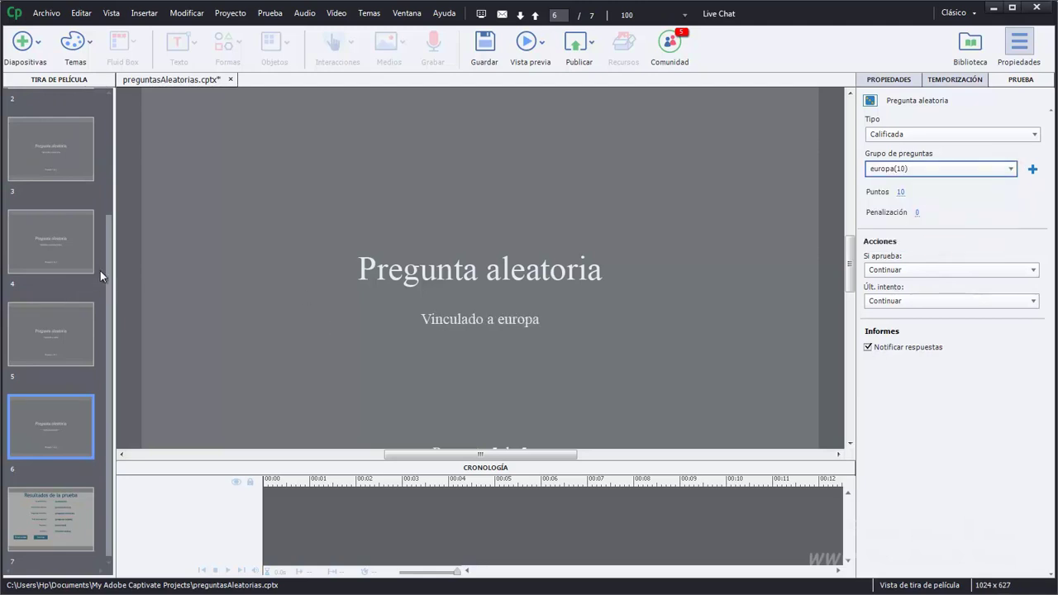
Examine the points, question type and success action options of the random question on slide 6.
left_click_drag(106, 265, 116, 320)
left_click(900, 194)
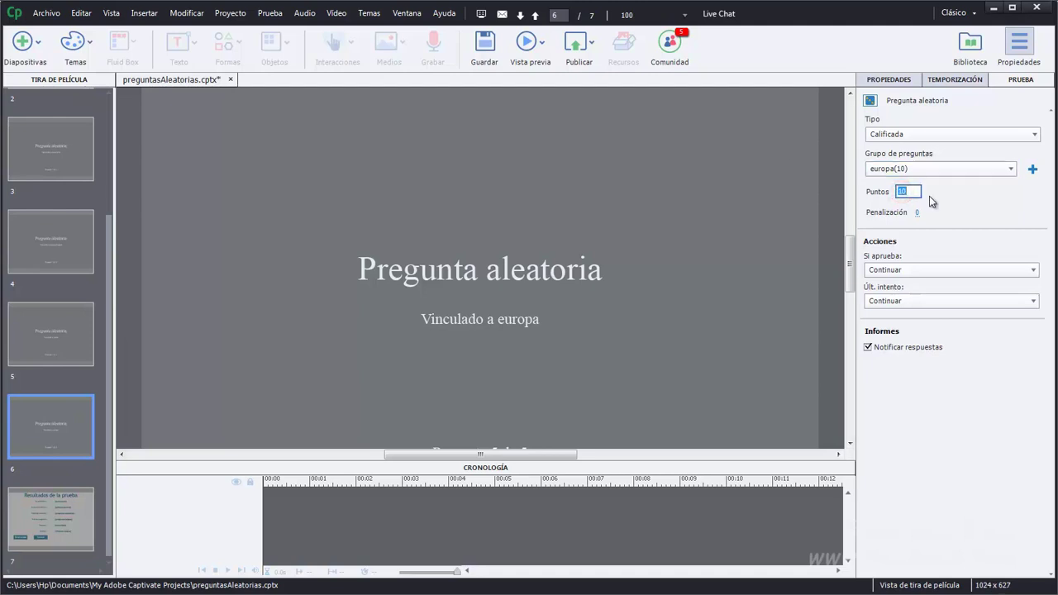
left_click(1037, 134)
left_click(1038, 136)
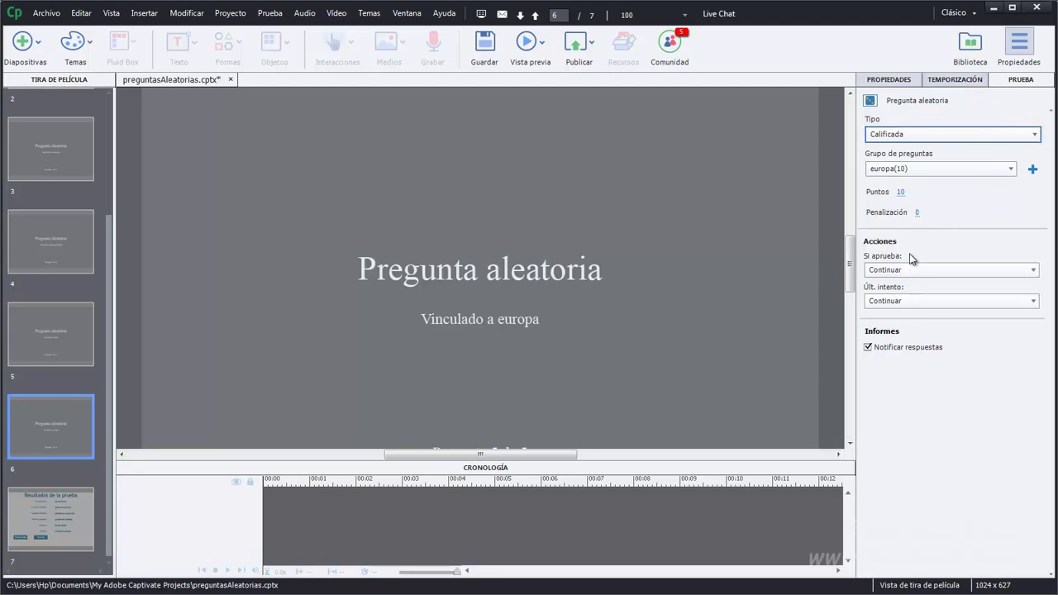
left_click(1035, 270)
left_click(1036, 270)
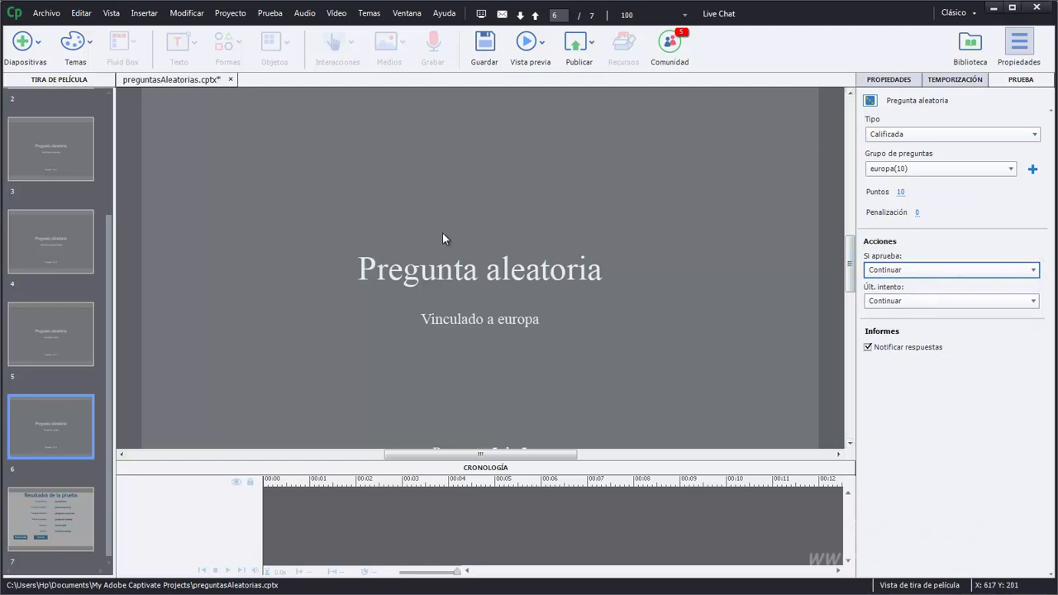
Return to the random question on slide 2 and hide the timeline.
scroll(85, 227, "up", 2)
left_click(85, 226)
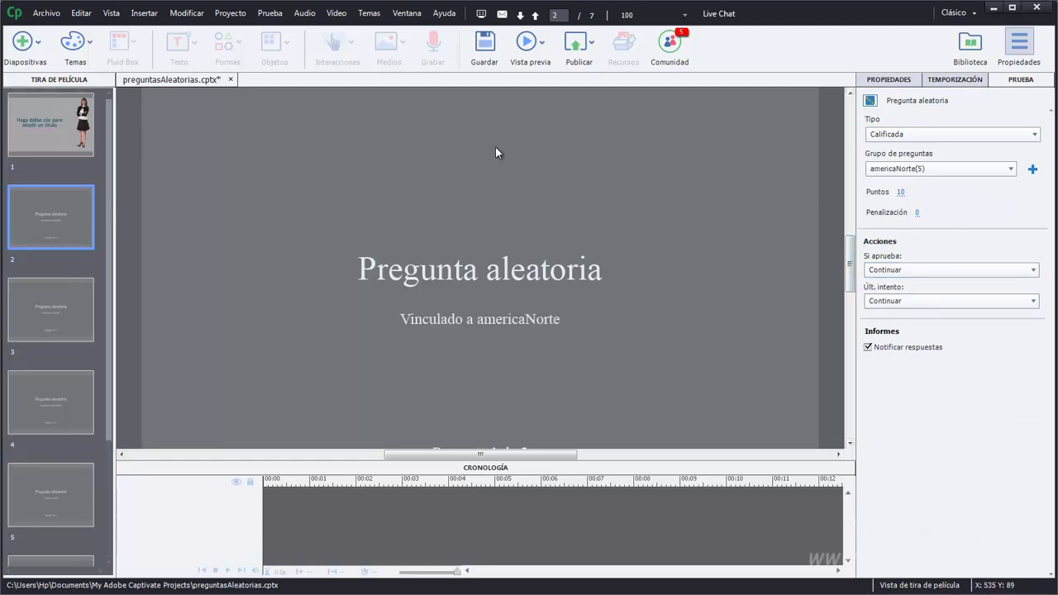
left_click(406, 13)
left_click(427, 77)
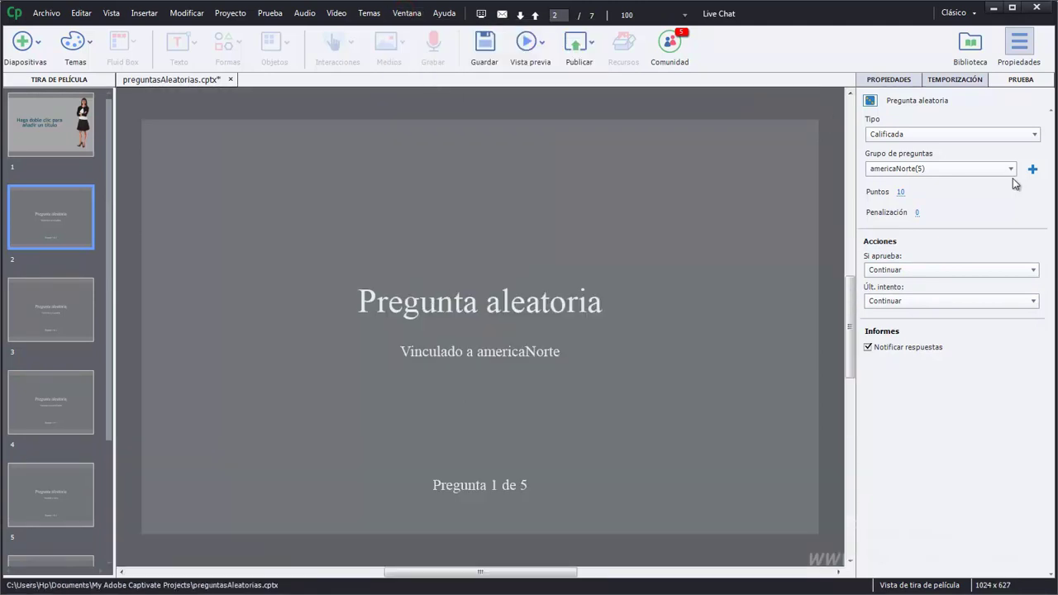
Open slide 2's linked question group without adding questions and correct answer A of America del Norte 1 to Canadá.
left_click(1033, 170)
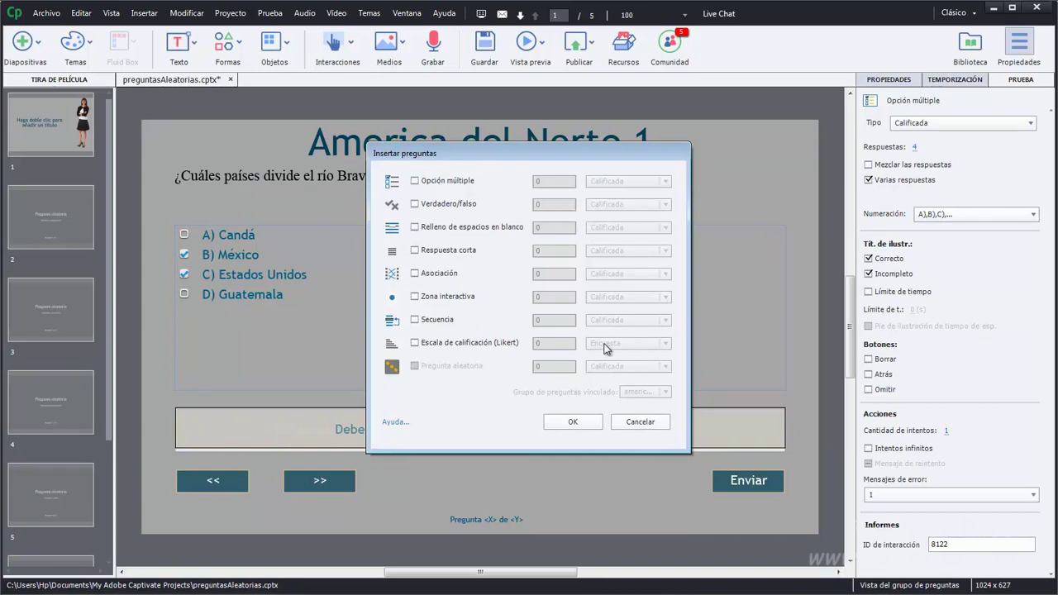
left_click(639, 423)
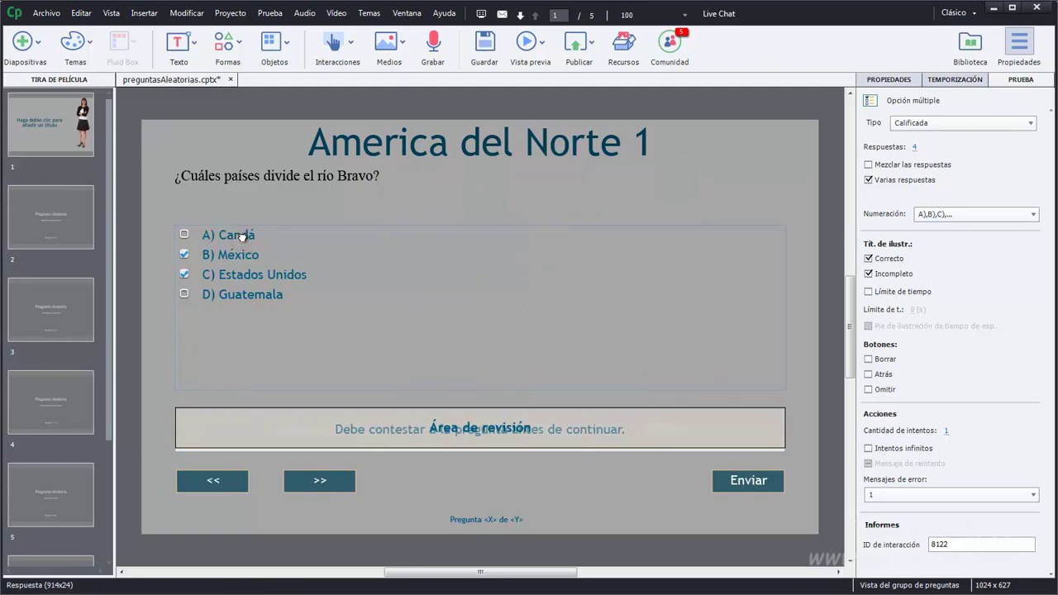
left_click(449, 300)
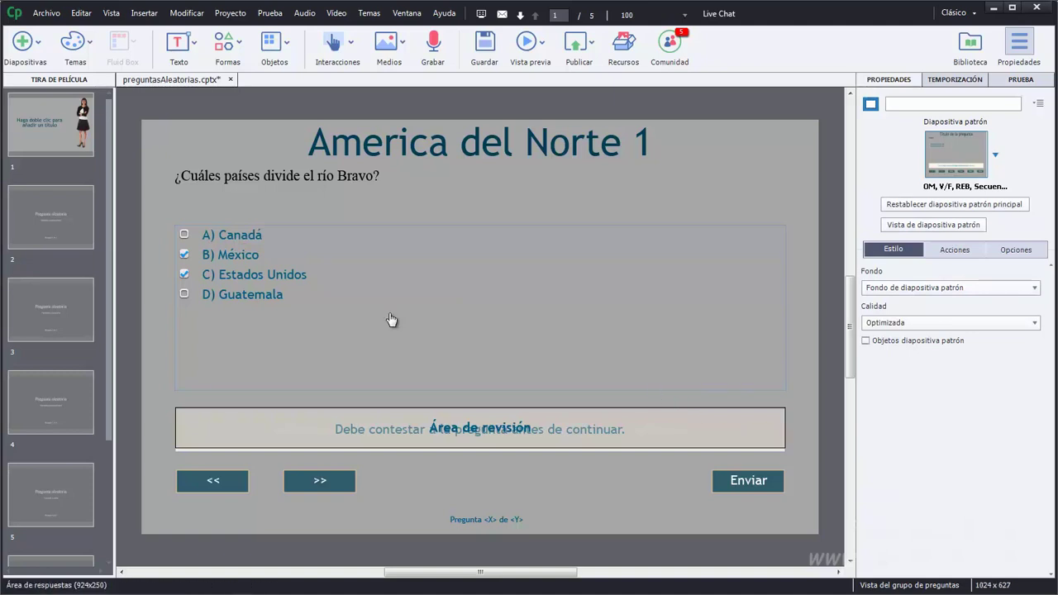
Return to the random question on slide 2 and save the project.
left_click(46, 221)
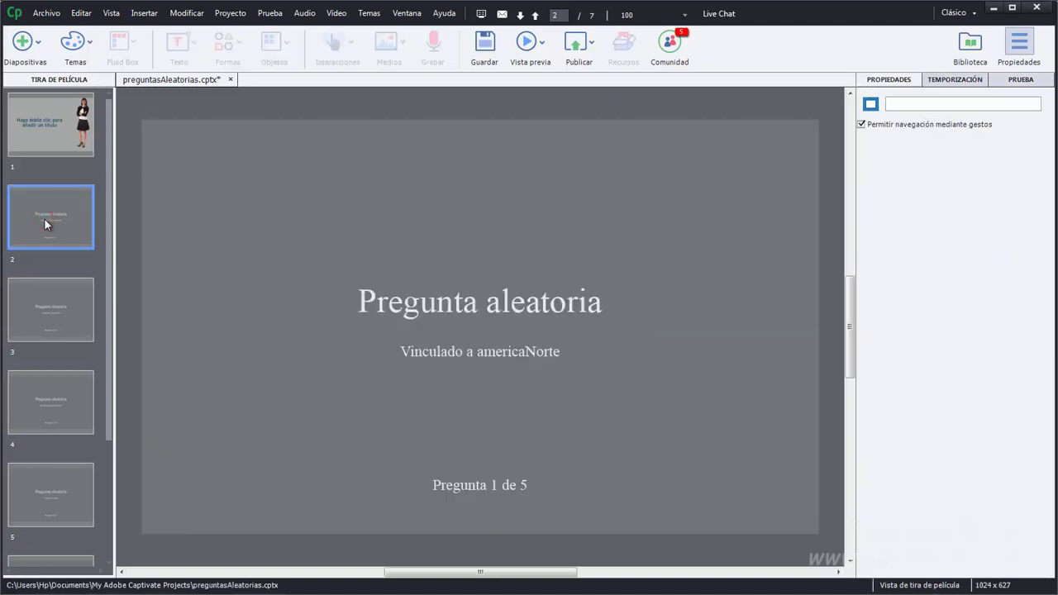
key("ctrl+s")
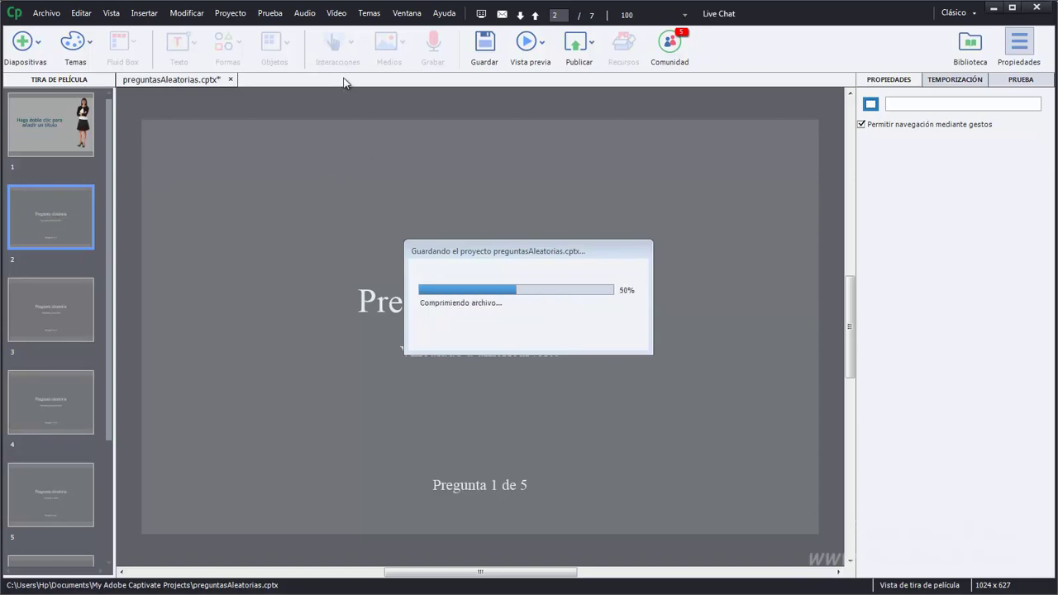
Preview the project and submit C) Estados Unidos for the question about the río Missisipi.
left_click(551, 57)
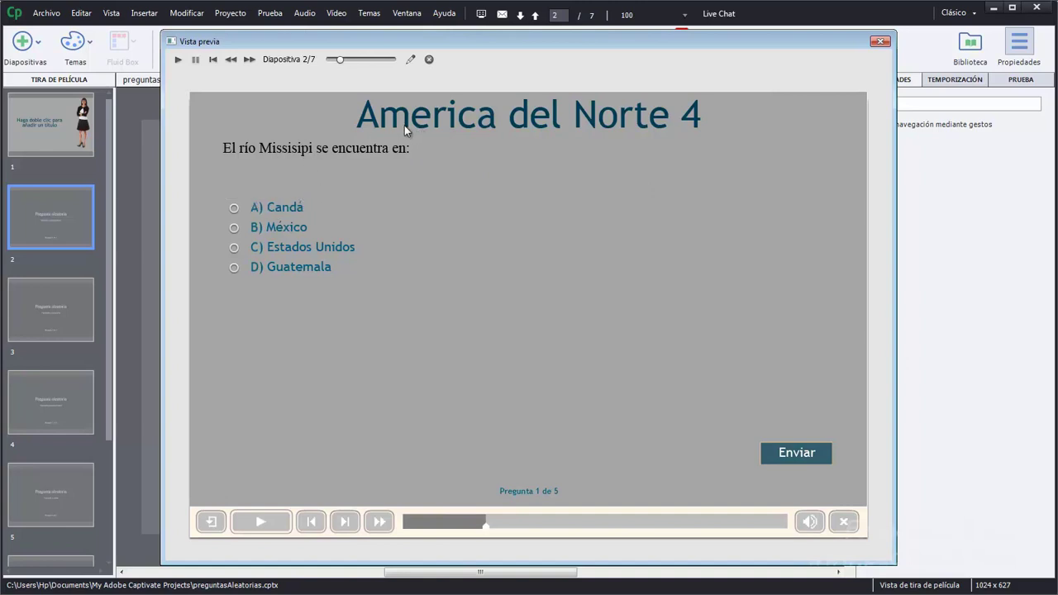
left_click(674, 100)
left_click(258, 249)
left_click(765, 452)
left_click(658, 355)
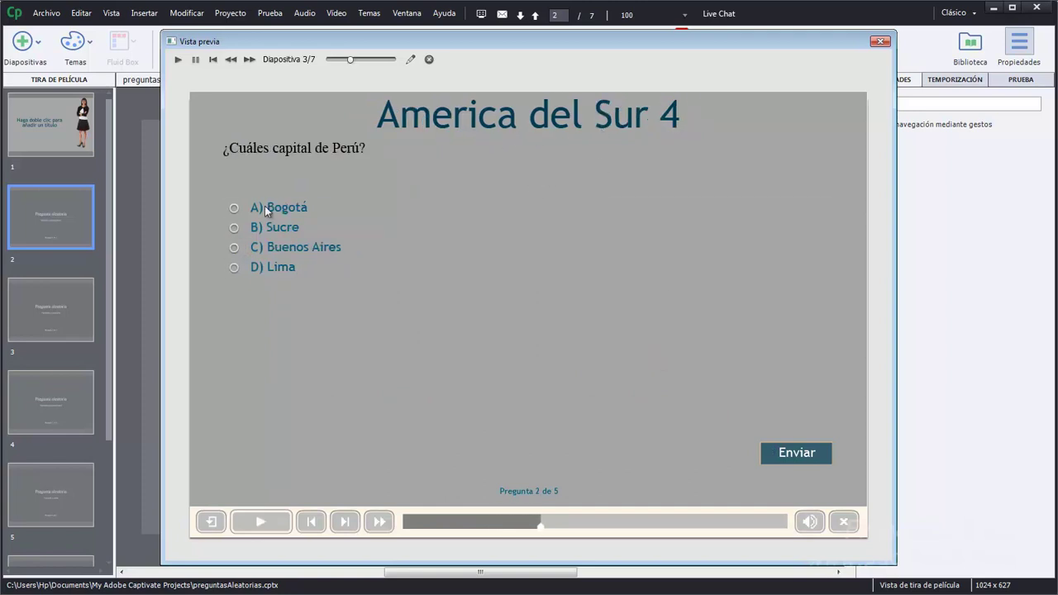
Submit D) Lima for the capital of Perú and B) Managua for the capital of Nicaragua in the preview.
left_click(235, 267)
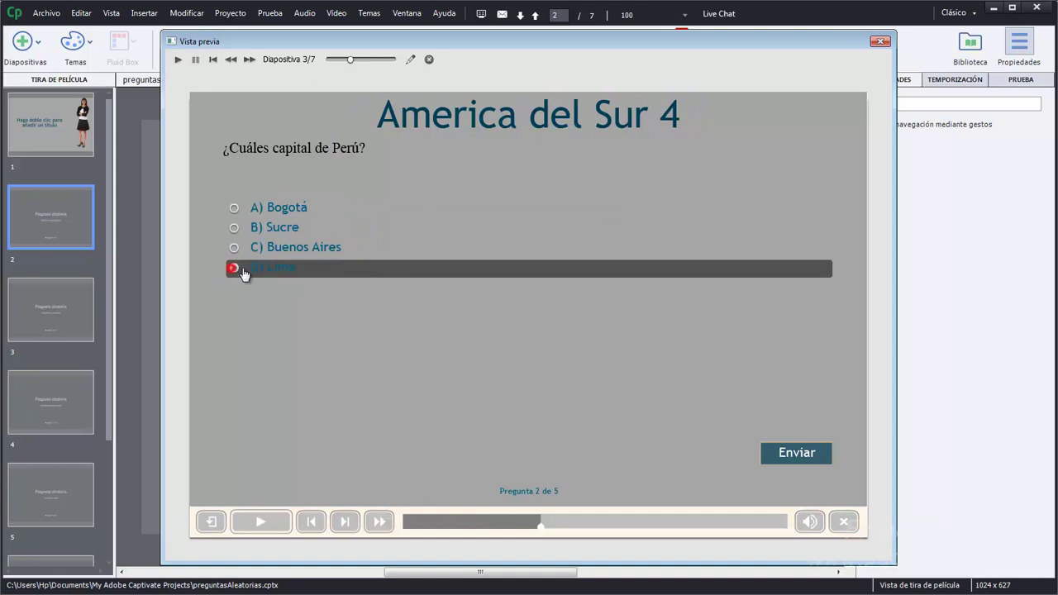
left_click(767, 452)
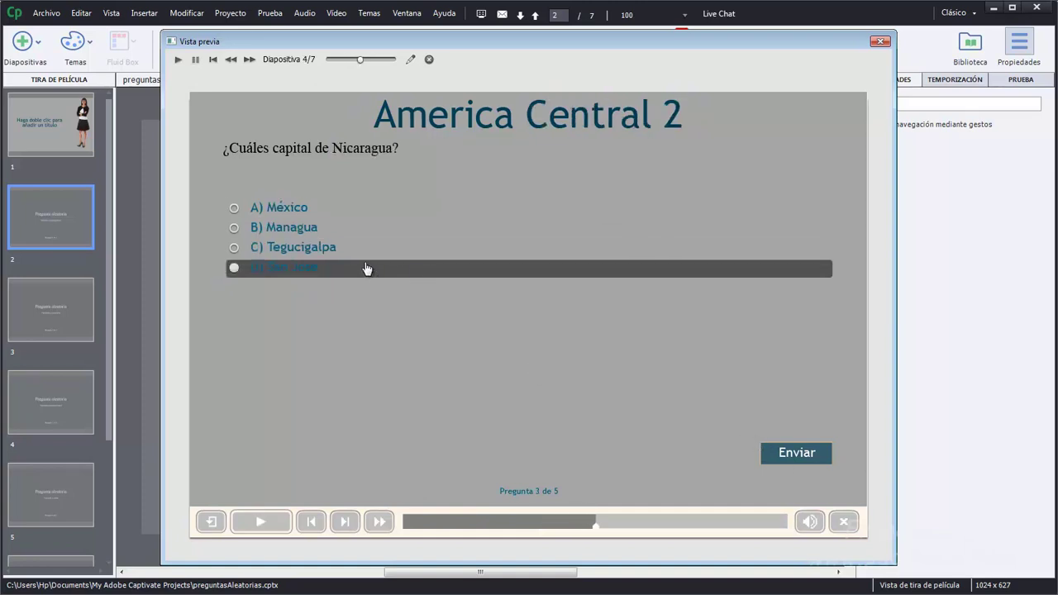
left_click(323, 229)
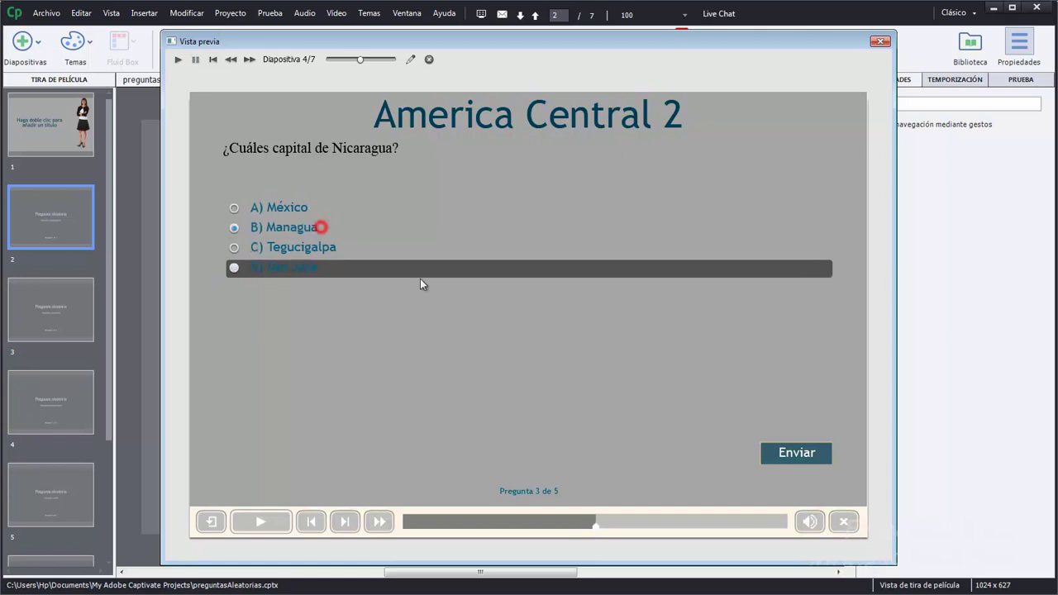
left_click(796, 453)
left_click(637, 398)
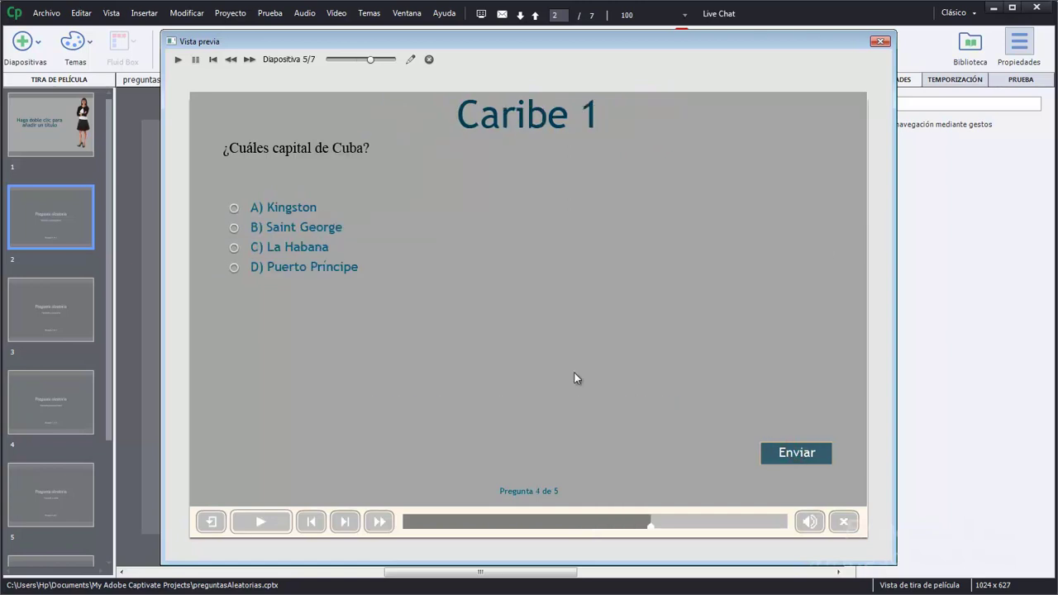
Submit C) La Habana for the capital of Cuba and A) Verdadero for Tirana, continuing to the quiz results.
left_click(323, 247)
left_click(776, 455)
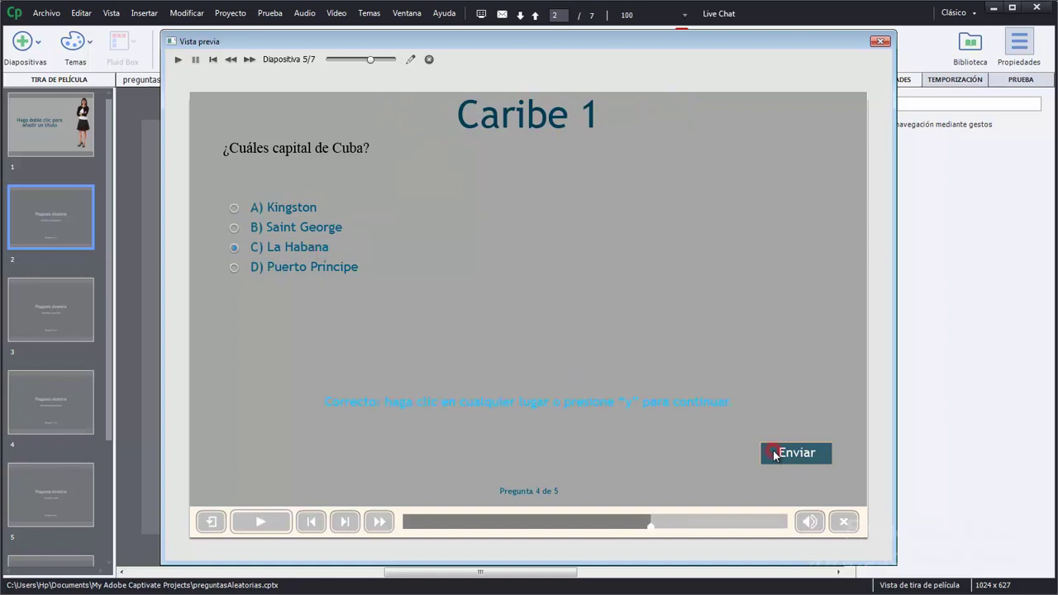
left_click(704, 415)
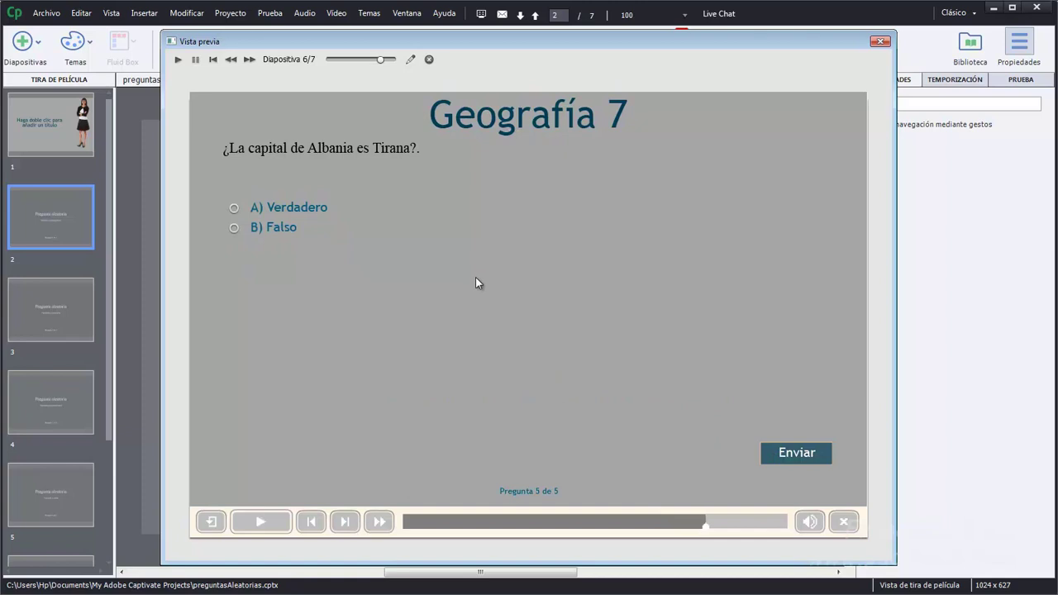
left_click(304, 209)
left_click(797, 455)
left_click(602, 428)
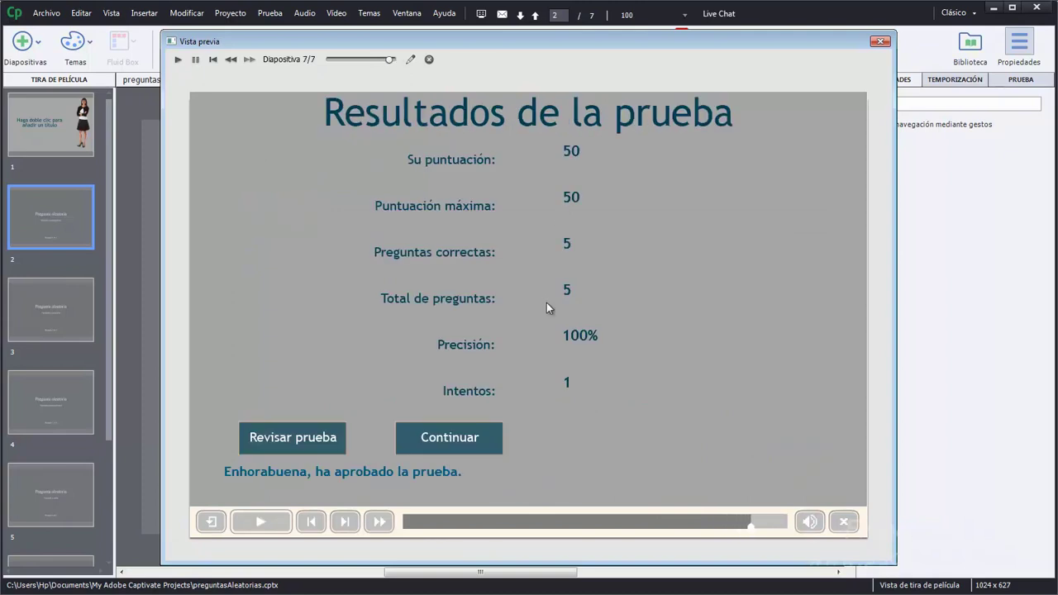
Start reviewing the answered quiz from its results slide and close the preview.
left_click(297, 441)
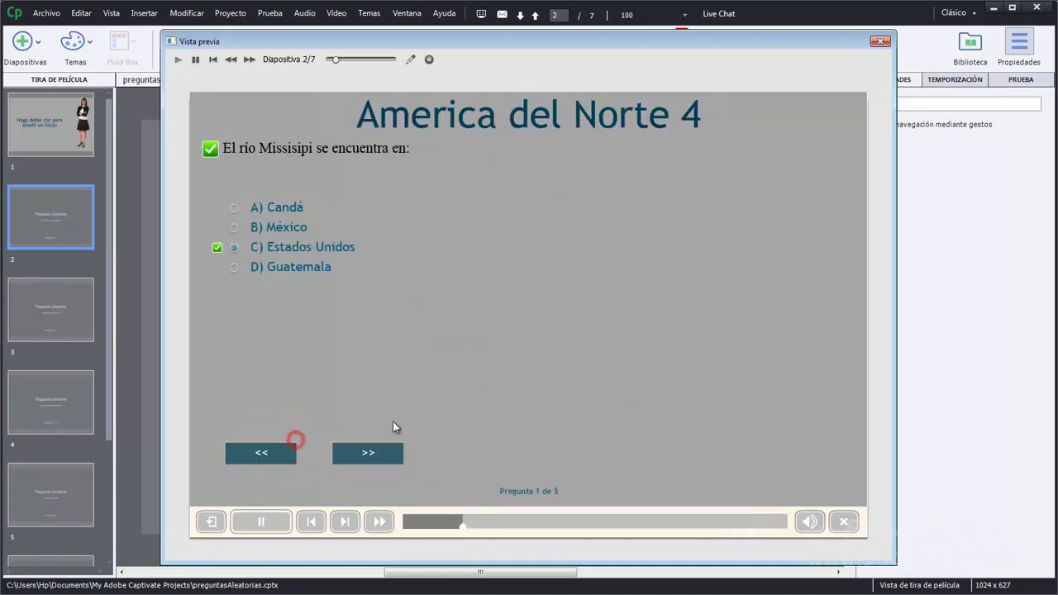
left_click(881, 41)
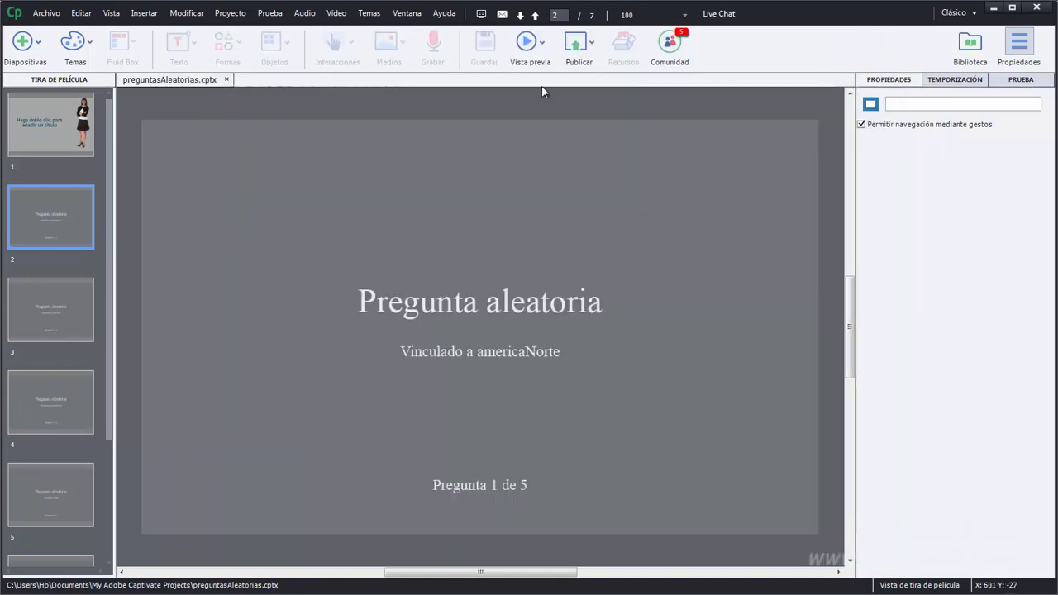
Preview the project again and submit B) México and C) Estados Unidos for America del Norte 1.
left_click(530, 43)
left_click(542, 110)
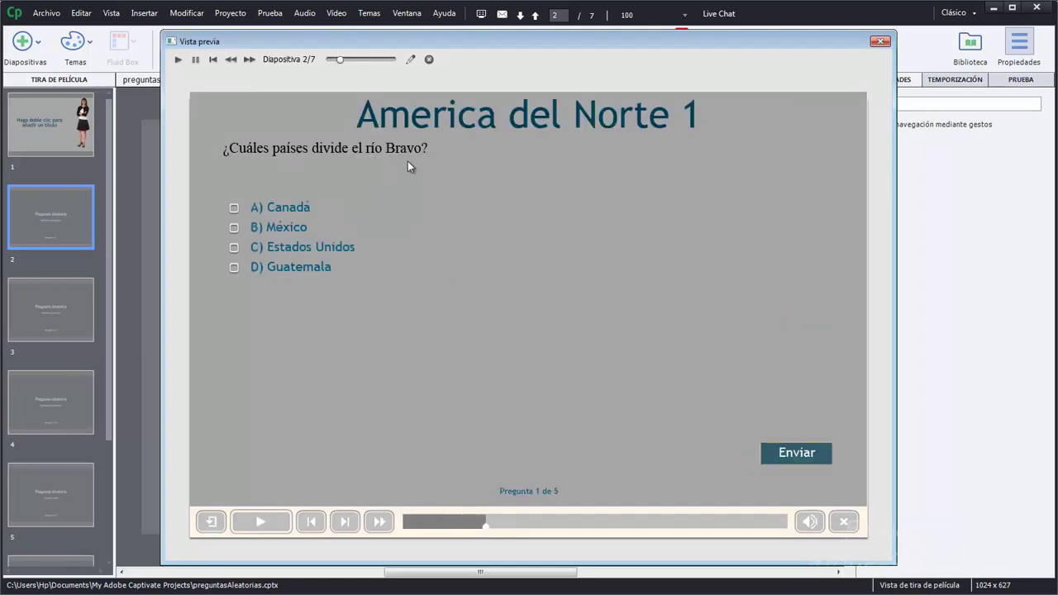
left_click(280, 227)
left_click(282, 248)
left_click(796, 453)
left_click(539, 354)
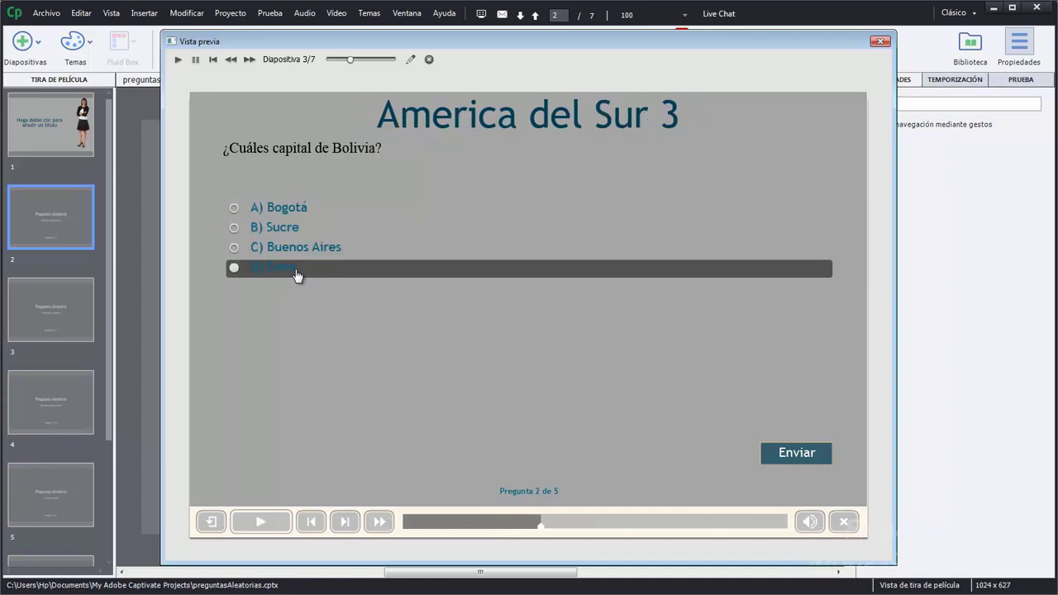
Submit B) Sucre for the capital of Bolivia and A) Guatemala for the source of the río Usumacinta.
left_click(299, 236)
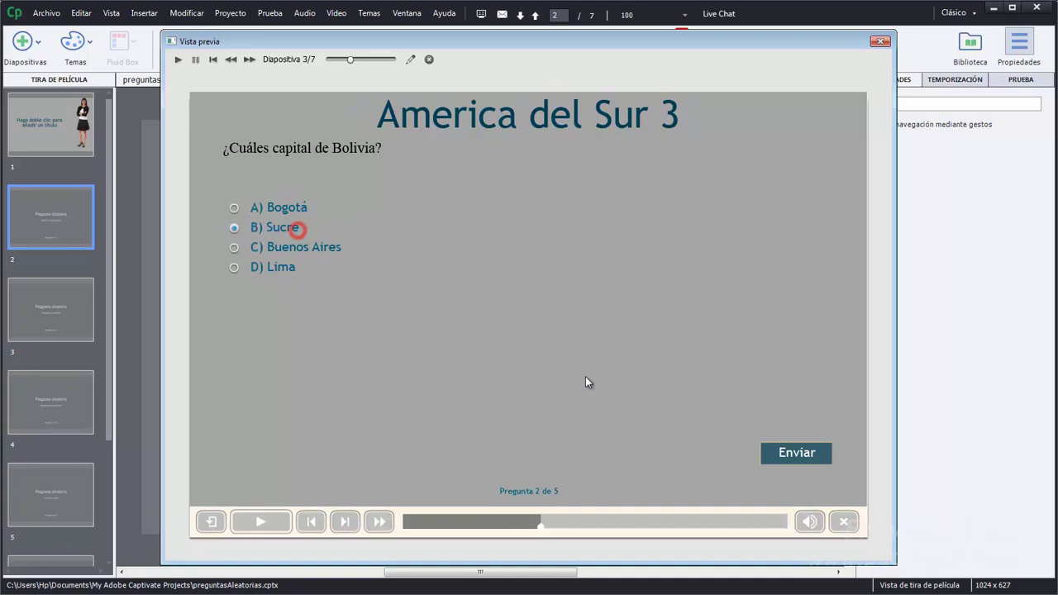
left_click(775, 453)
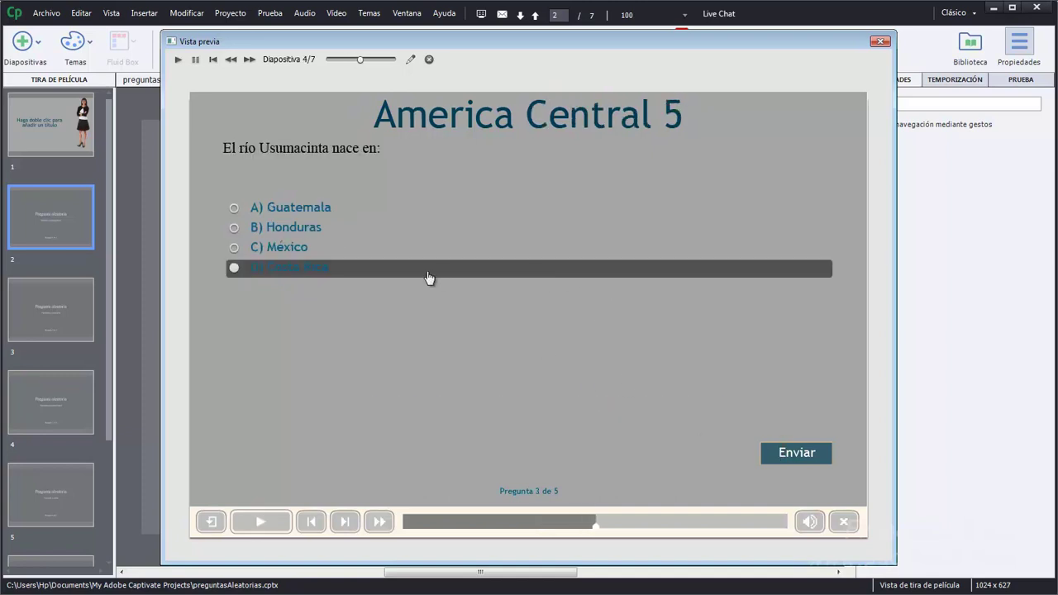
left_click(354, 211)
left_click(770, 454)
left_click(695, 388)
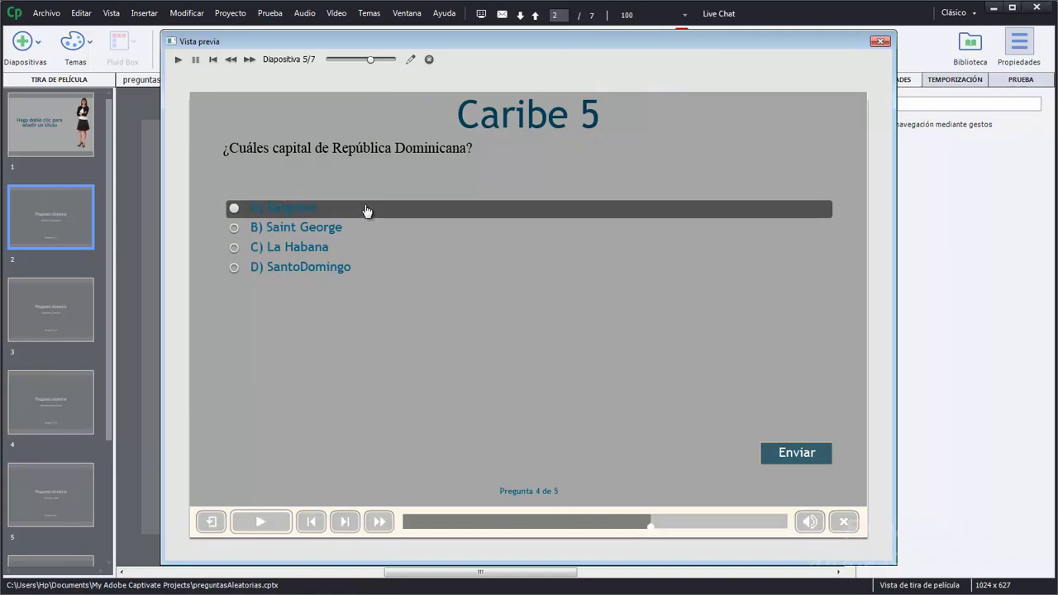
Answer Caribe 5 with D) SantoDomingo and Geografía 9 with México and Estados Unidos, and close the preview after the results.
left_click(352, 268)
left_click(782, 455)
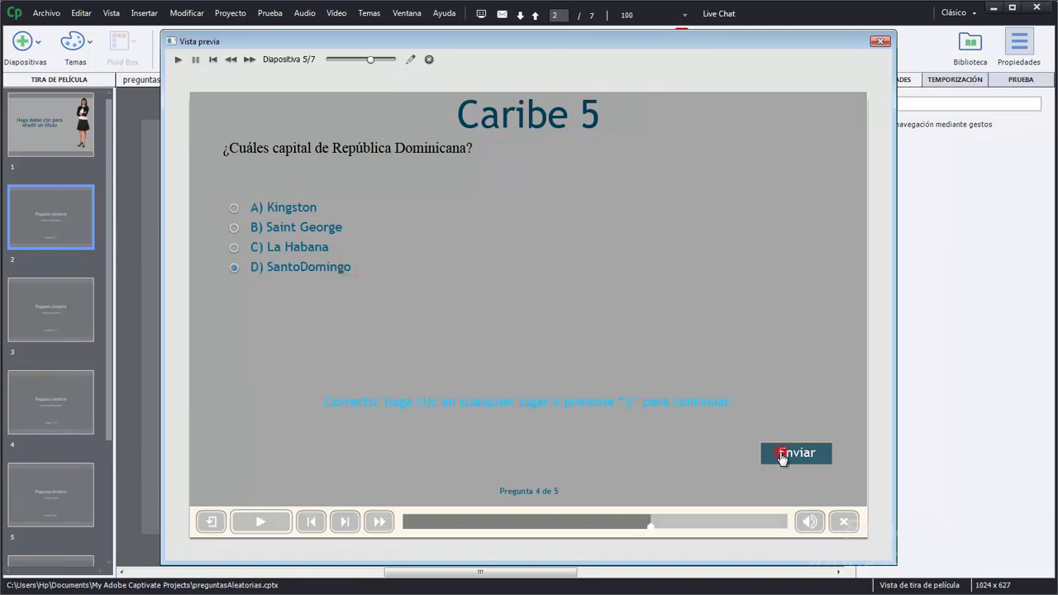
left_click(531, 363)
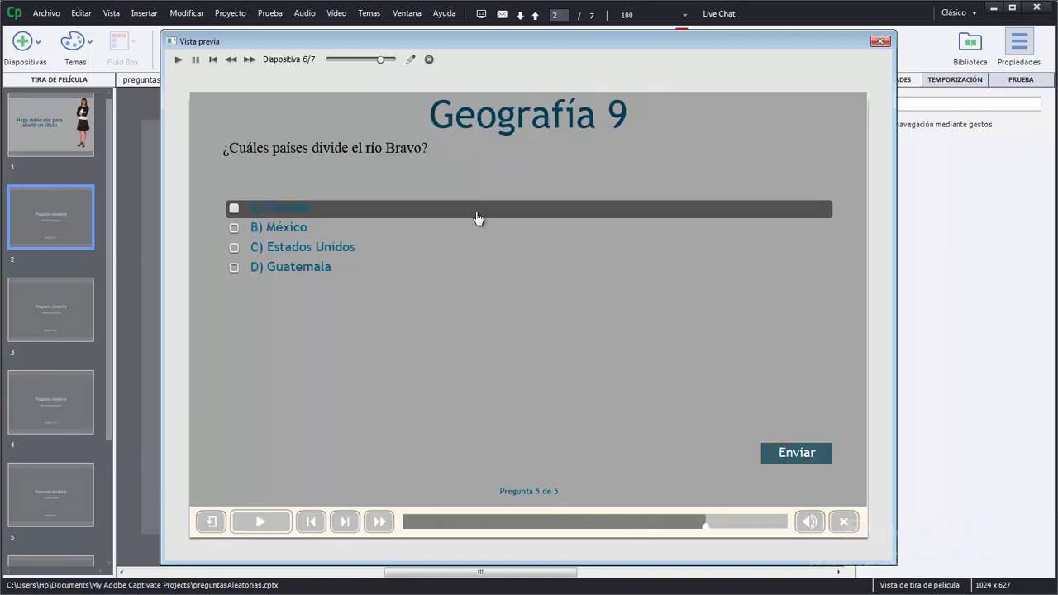
left_click(402, 230)
left_click(398, 247)
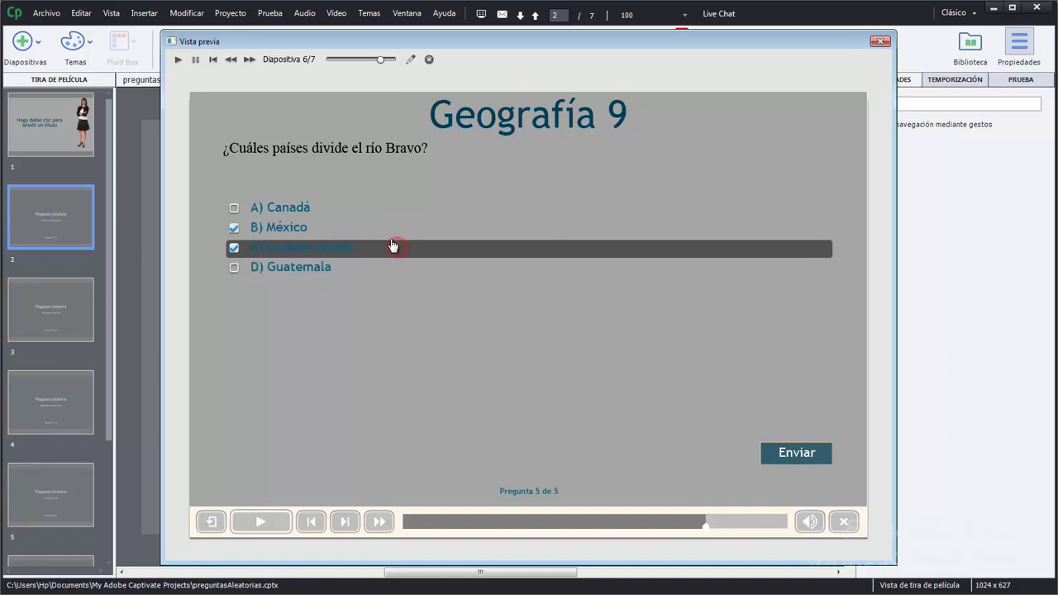
left_click(786, 454)
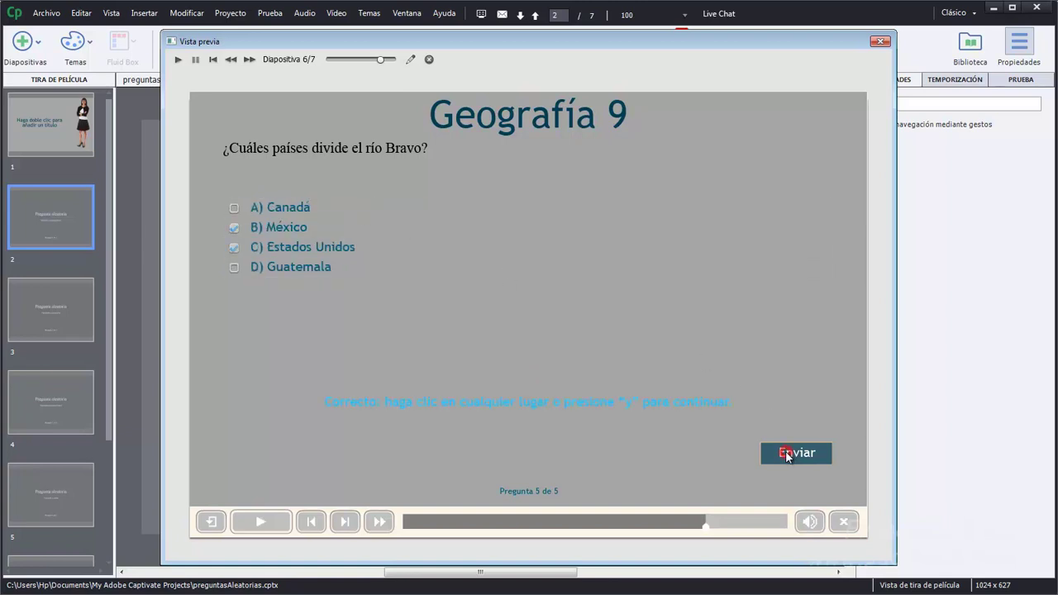
left_click(734, 391)
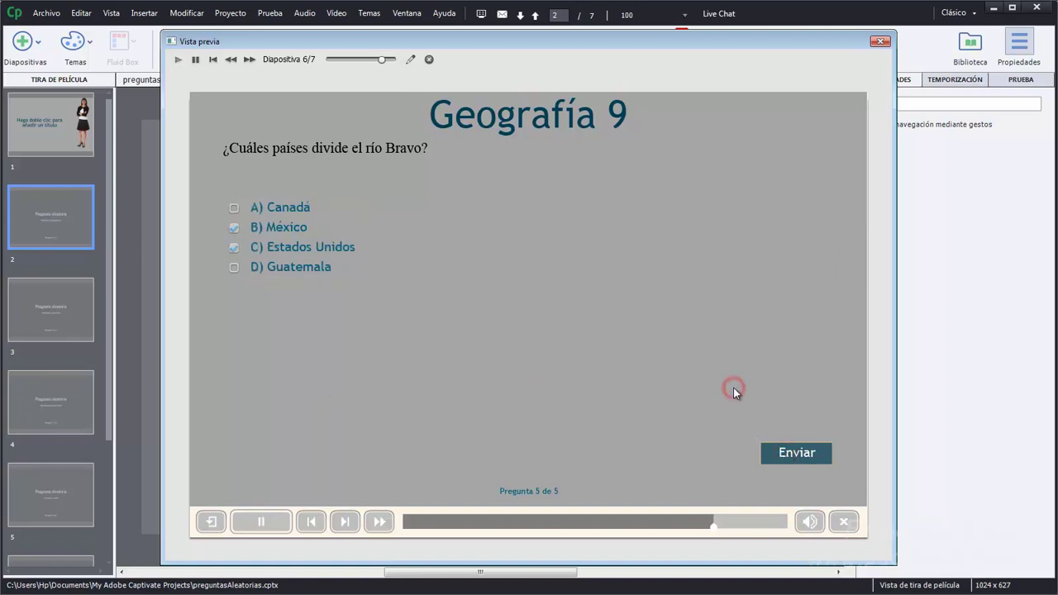
left_click(711, 387)
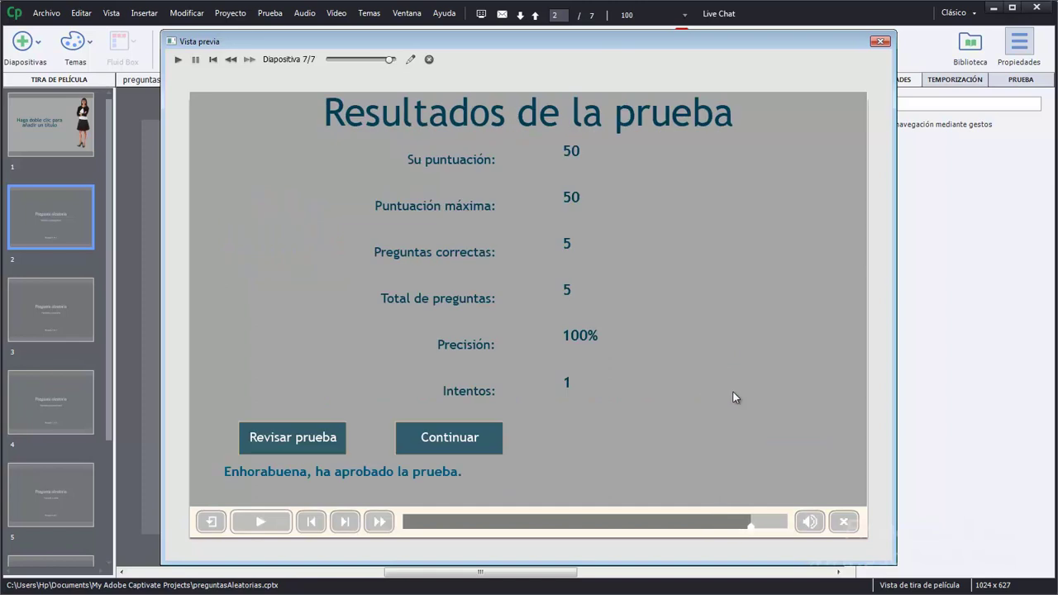
left_click(880, 40)
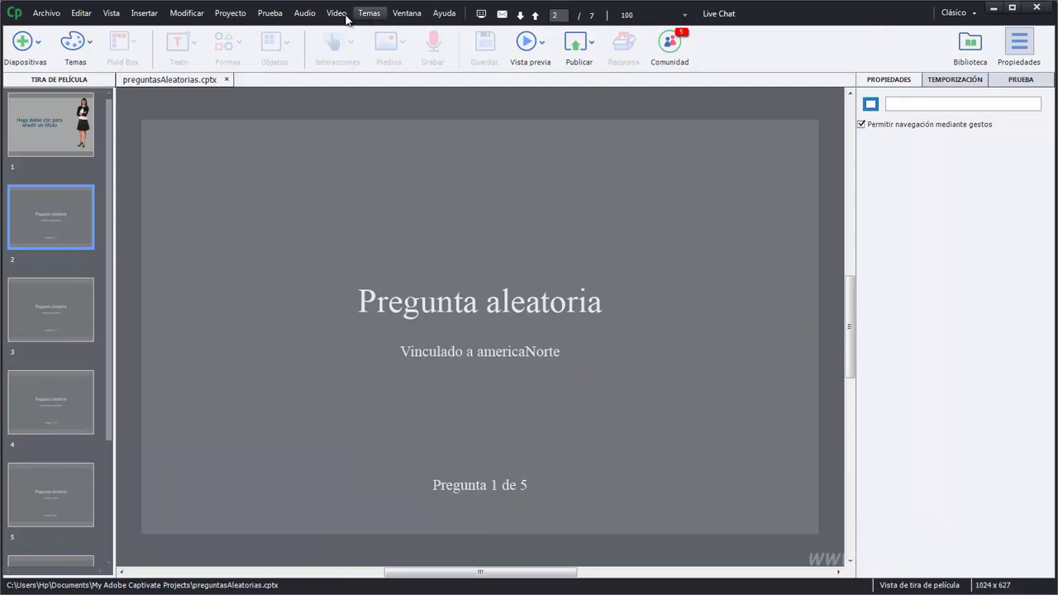
Enable answer shuffling in the quiz settings for all applicable question types and apply the preferences.
left_click(270, 13)
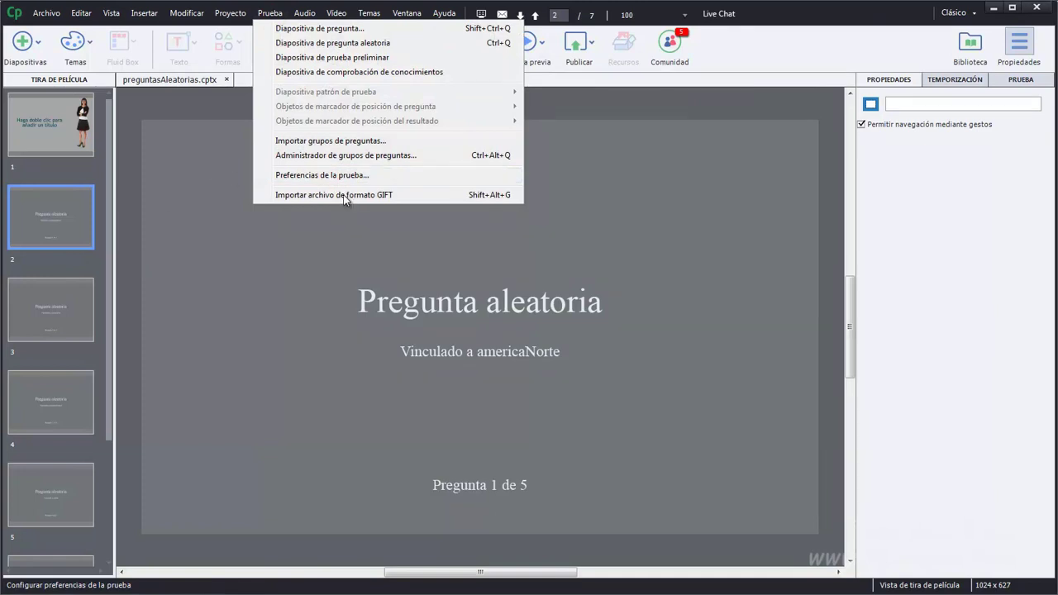
key("Return")
left_click(300, 291)
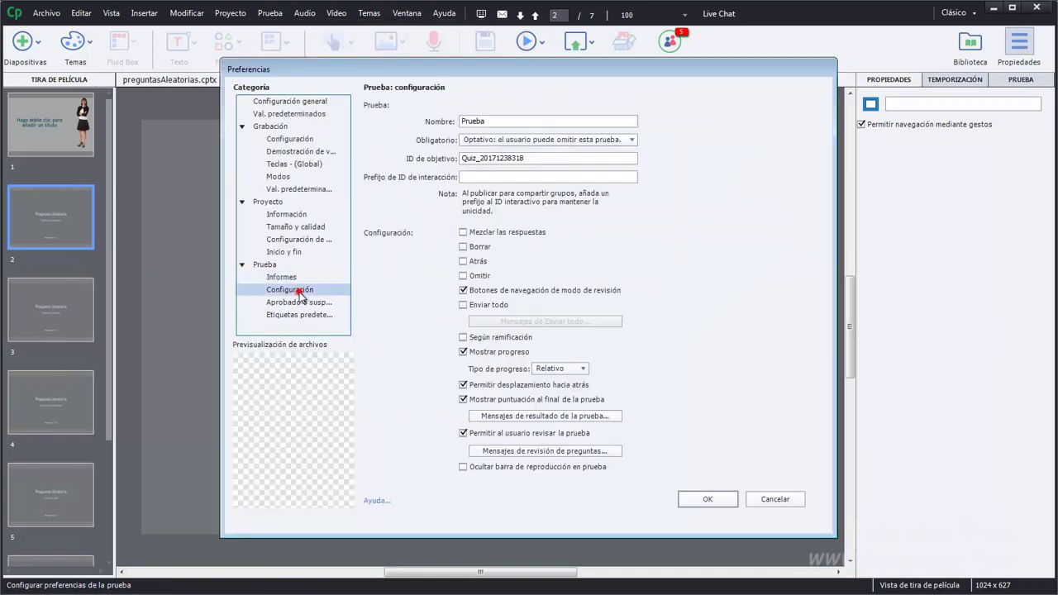
left_click(475, 232)
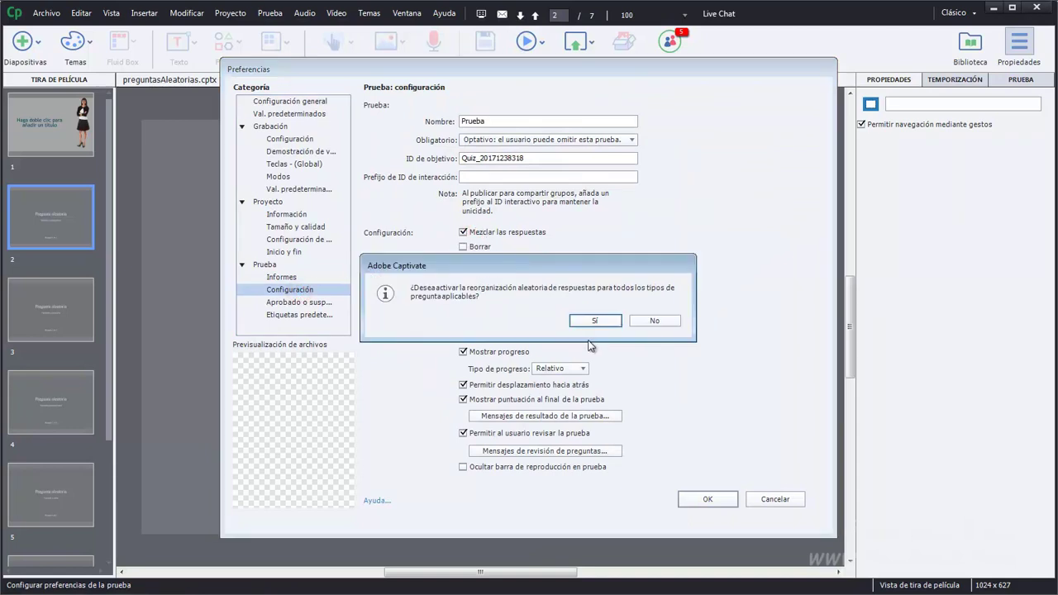
left_click(586, 320)
left_click(585, 320)
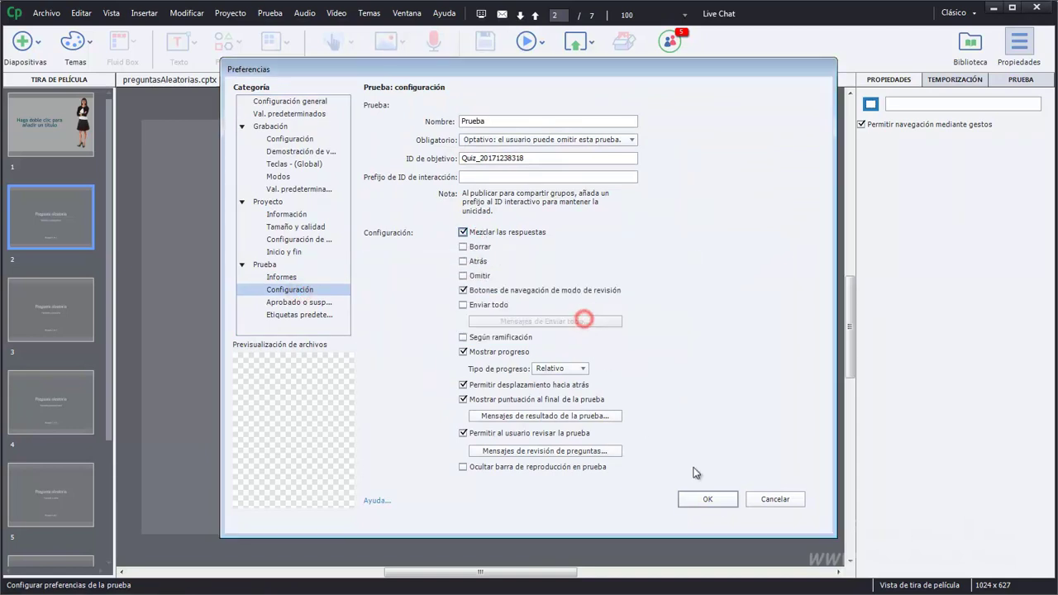
left_click(708, 500)
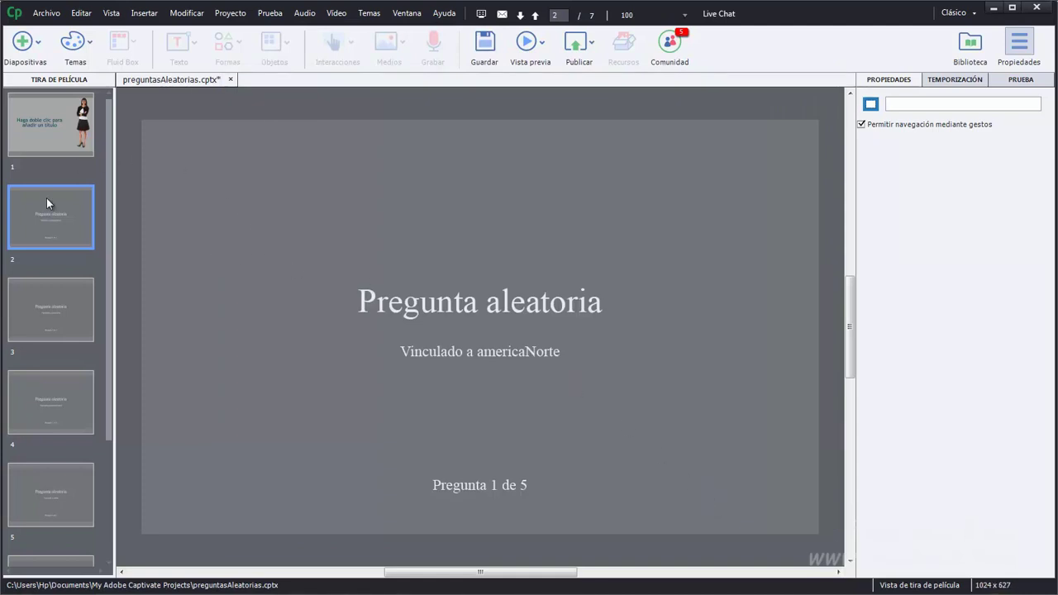
Check the linked question groups of the random questions on slides 3, 4 and 5.
left_click(45, 307)
left_click(67, 419)
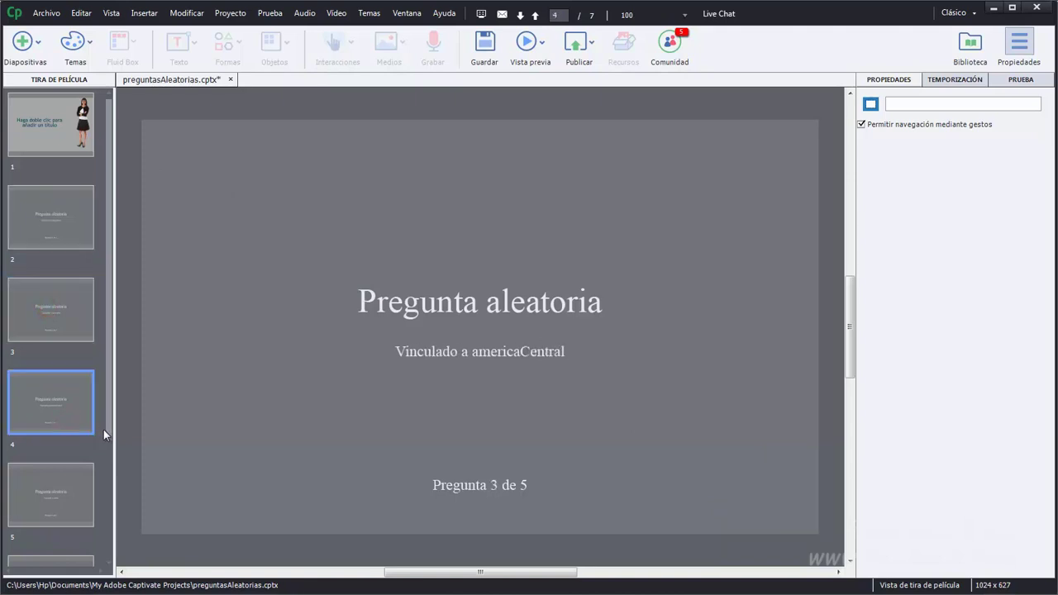
left_click(68, 483)
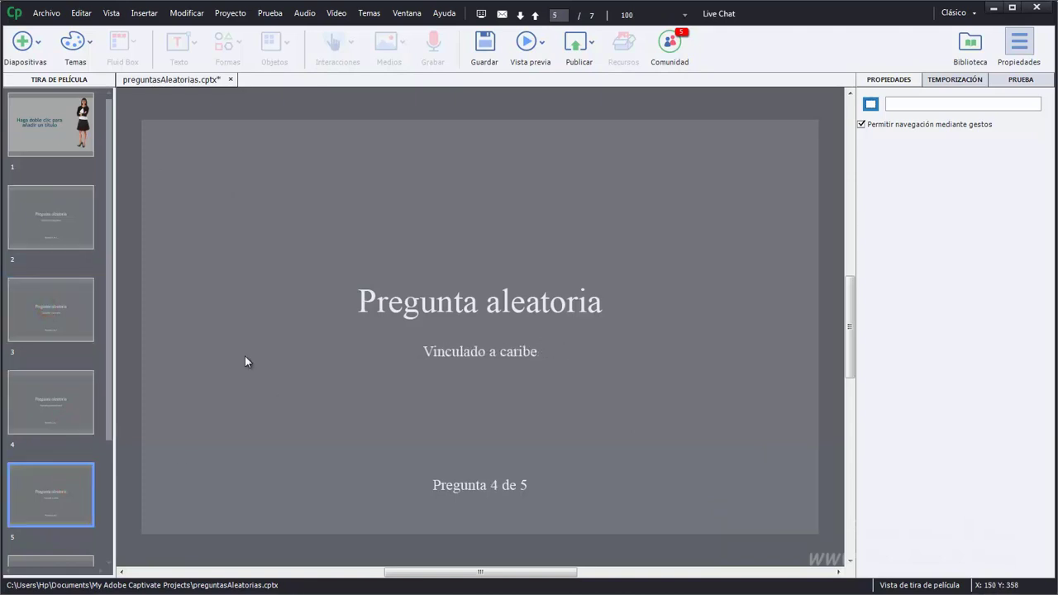